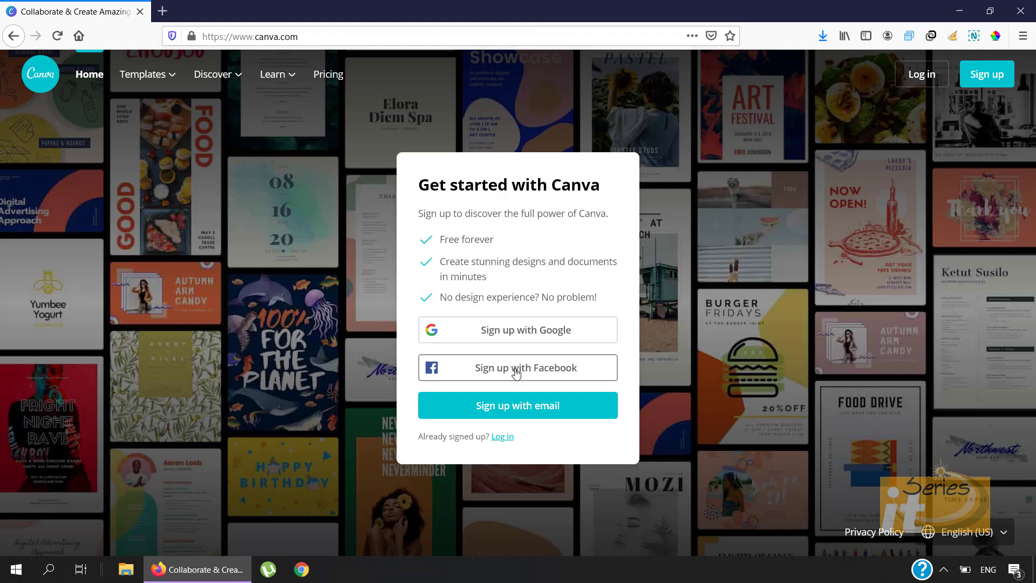
- Sign up through Google, choosing the first listed account
{"action": "left_click", "coordinate": [518, 342]}
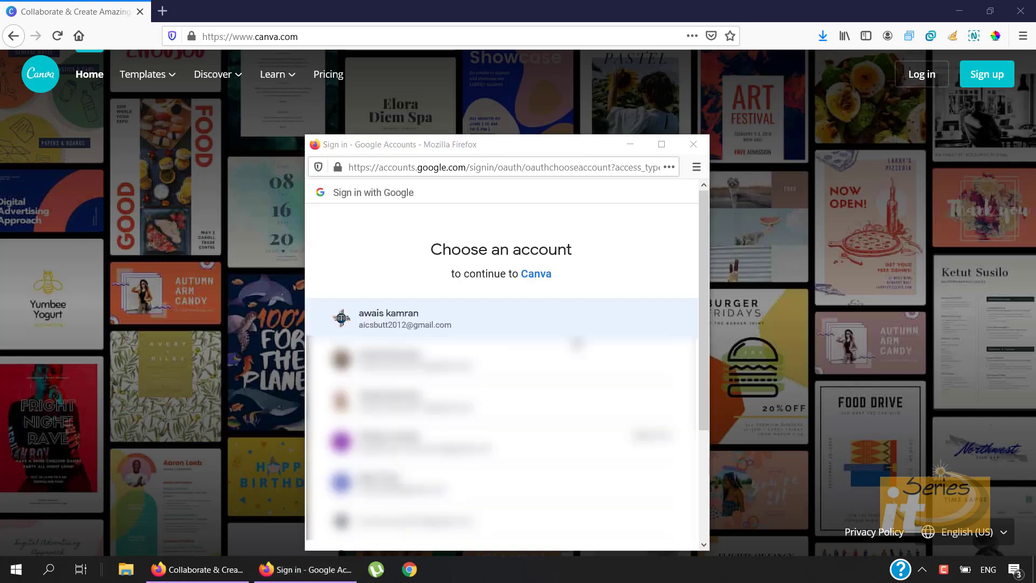
{"action": "left_click", "coordinate": [486, 323]}
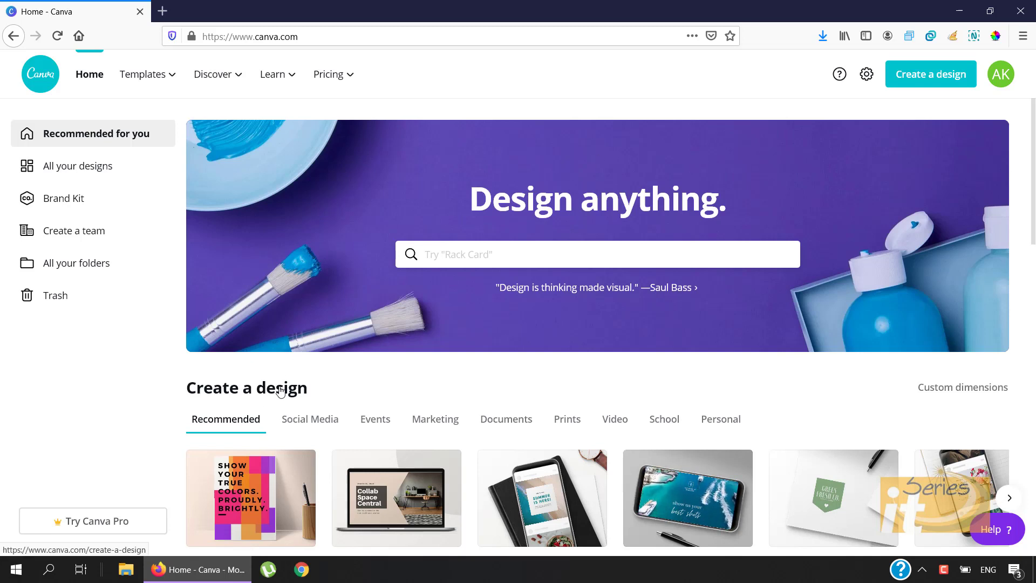
- Create a new Facebook Post design from the Social Media category
{"action": "scroll", "coordinate": [264, 410], "scroll_direction": "down", "scroll_amount": 2}
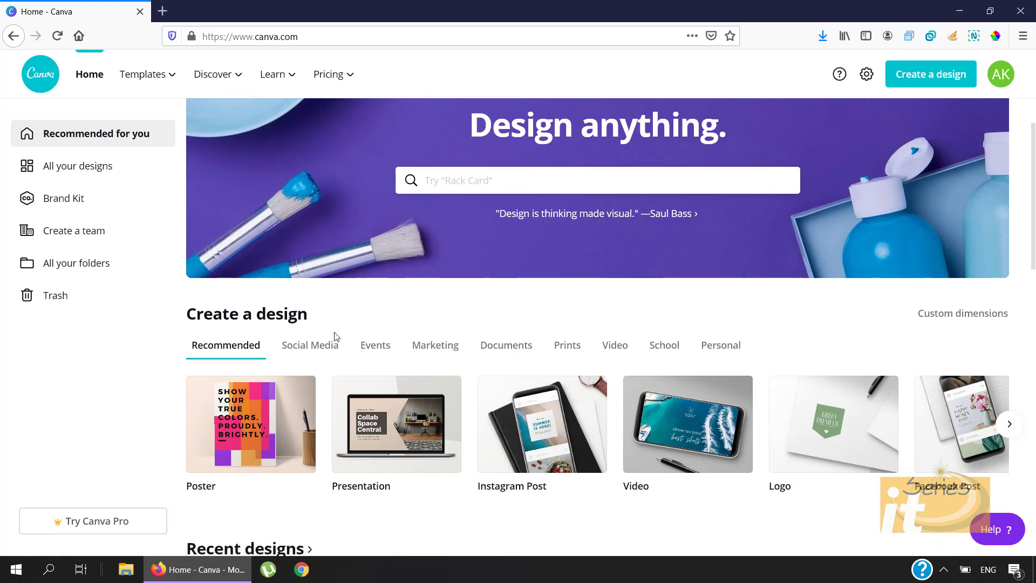
{"action": "left_click", "coordinate": [322, 348]}
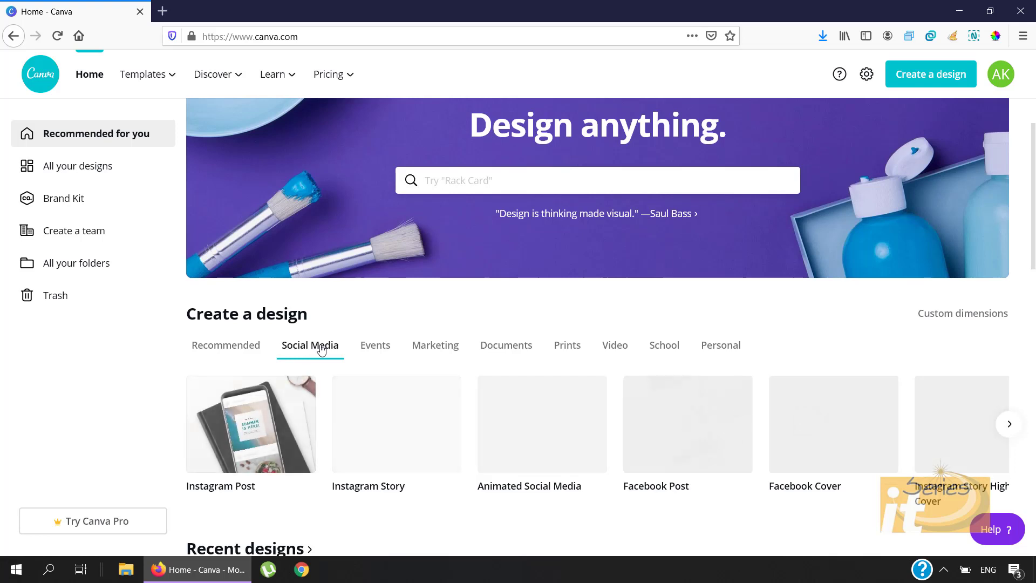
{"action": "scroll", "coordinate": [319, 347], "scroll_direction": "down", "scroll_amount": 2}
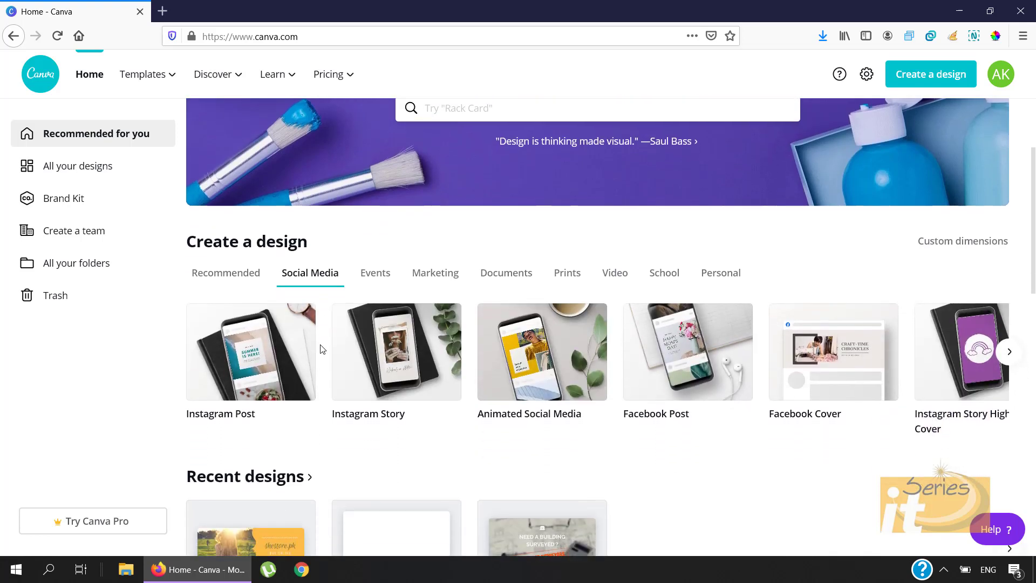
{"action": "left_click", "coordinate": [671, 350]}
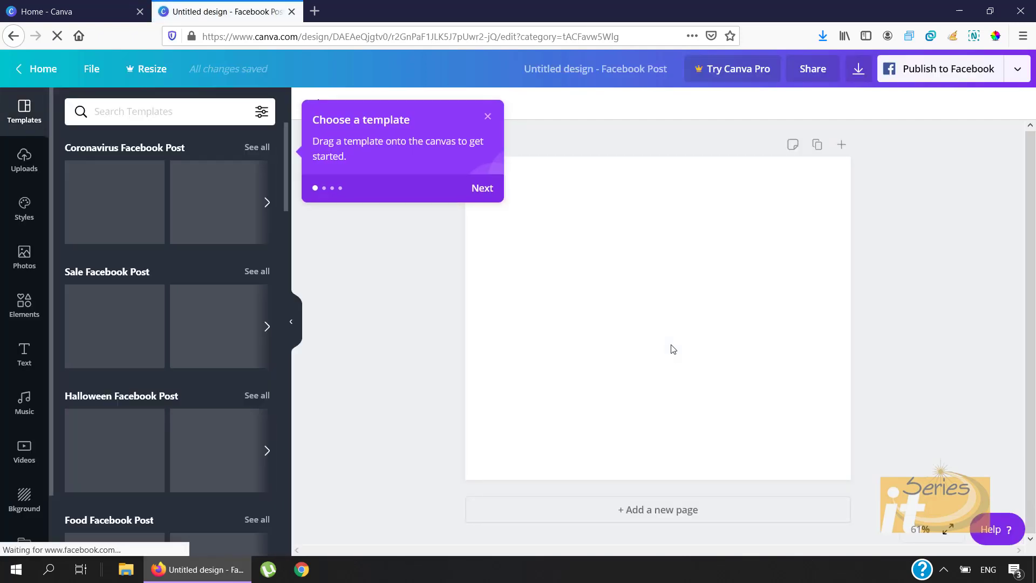
- Look through the Facebook Post template categories and search the templates for "father's day"
{"action": "scroll", "coordinate": [221, 294], "scroll_direction": "down", "scroll_amount": 5}
{"action": "scroll", "coordinate": [222, 294], "scroll_direction": "up", "scroll_amount": 5}
{"action": "scroll", "coordinate": [220, 294], "scroll_direction": "down", "scroll_amount": 2}
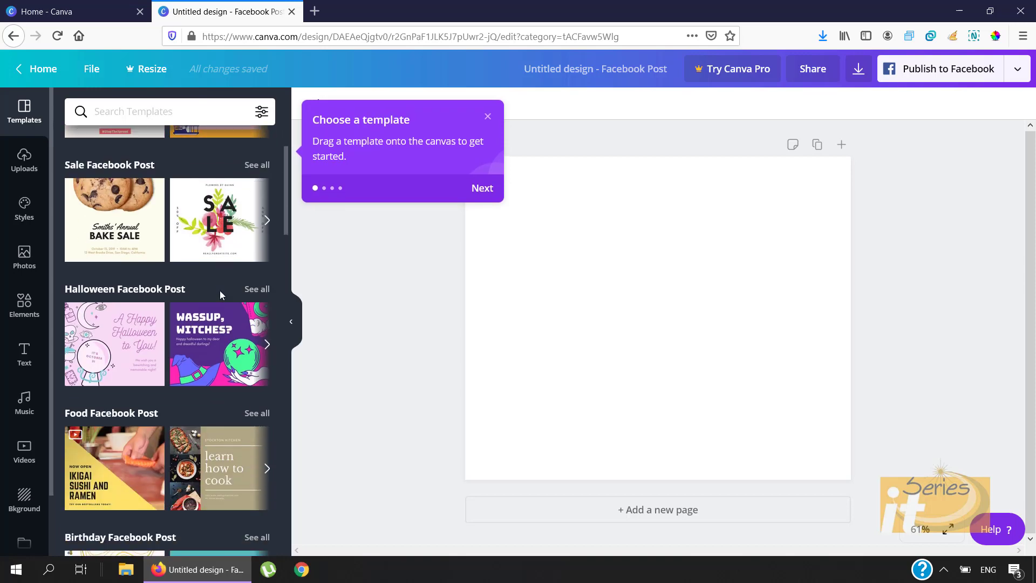
{"action": "scroll", "coordinate": [186, 374], "scroll_direction": "down", "scroll_amount": 7}
{"action": "scroll", "coordinate": [186, 374], "scroll_direction": "up", "scroll_amount": 9}
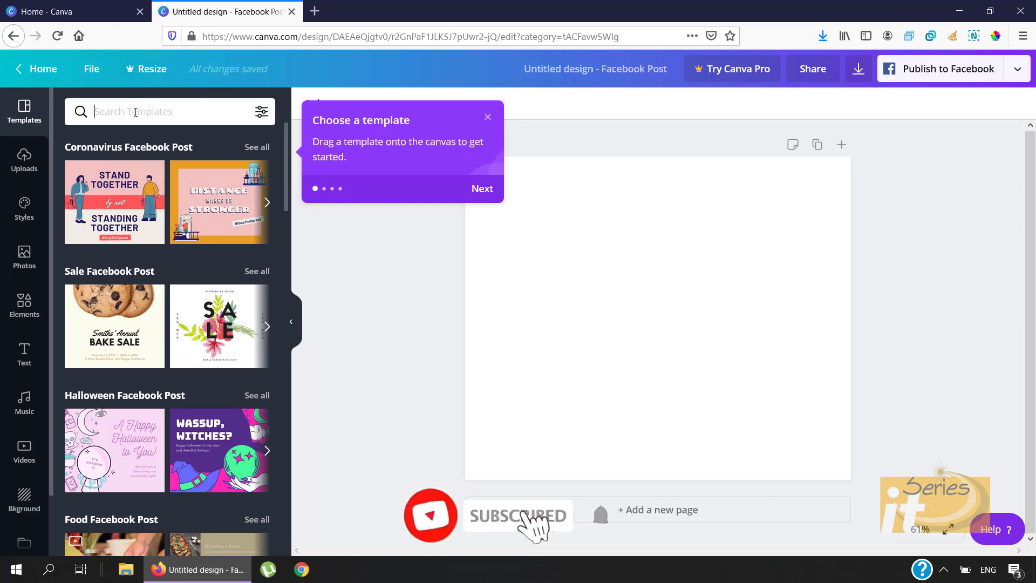
{"action": "left_click", "coordinate": [135, 112]}
{"action": "type", "text": "father"}
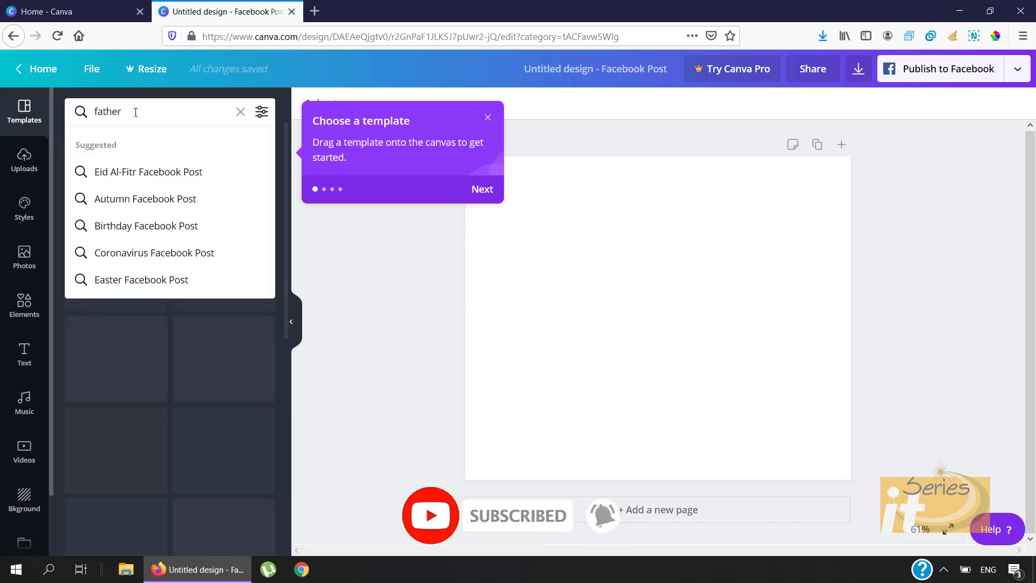
{"action": "type", "text": "'s day"}
{"action": "key", "text": "Return"}
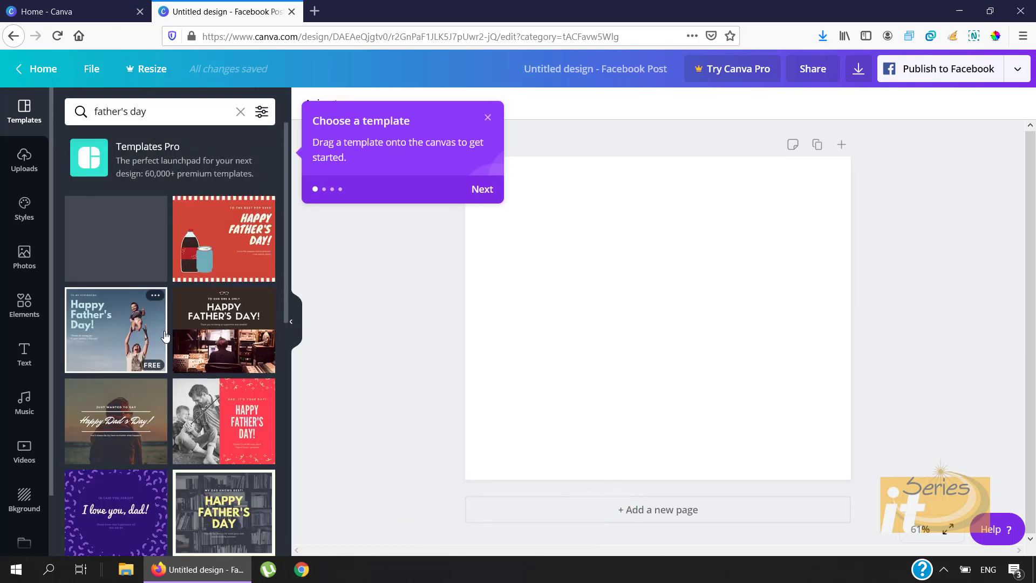
- Browse the Father's Day templates and apply the black "Happy Dad's Day!" film-strip template to the blank page
{"action": "scroll", "coordinate": [212, 407], "scroll_direction": "down", "scroll_amount": 5}
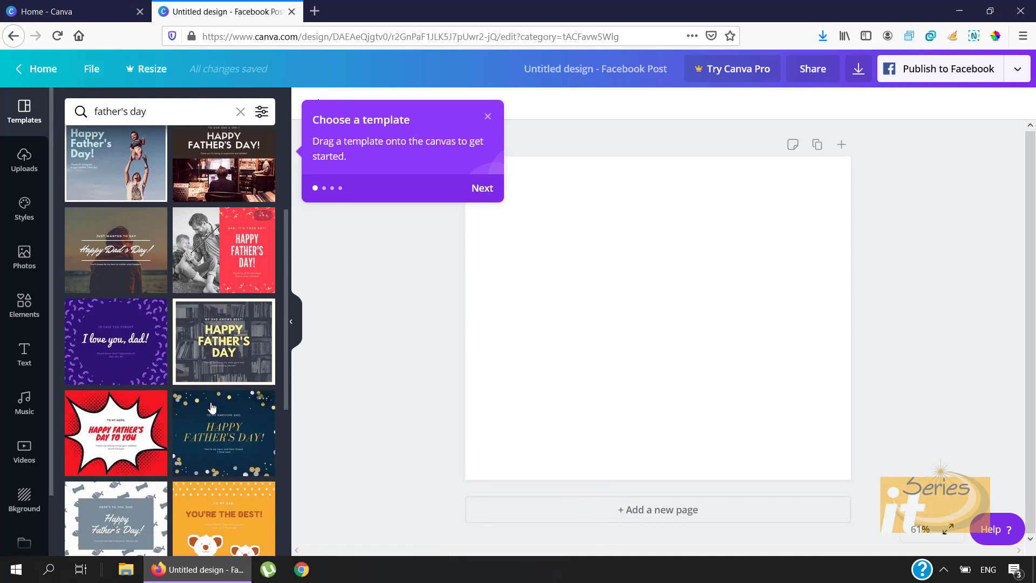
{"action": "scroll", "coordinate": [212, 407], "scroll_direction": "down", "scroll_amount": 2}
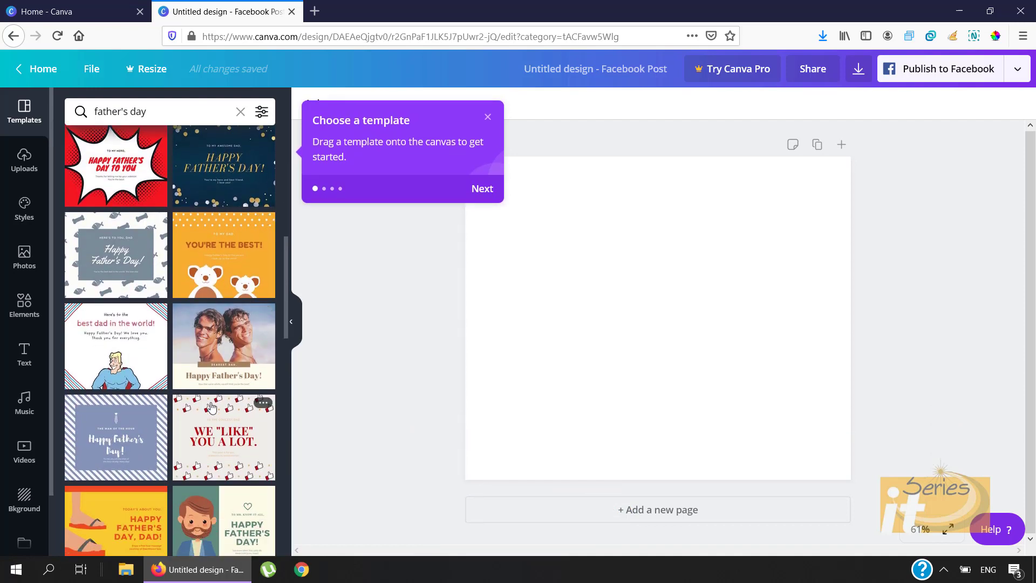
{"action": "scroll", "coordinate": [212, 407], "scroll_direction": "down", "scroll_amount": 4}
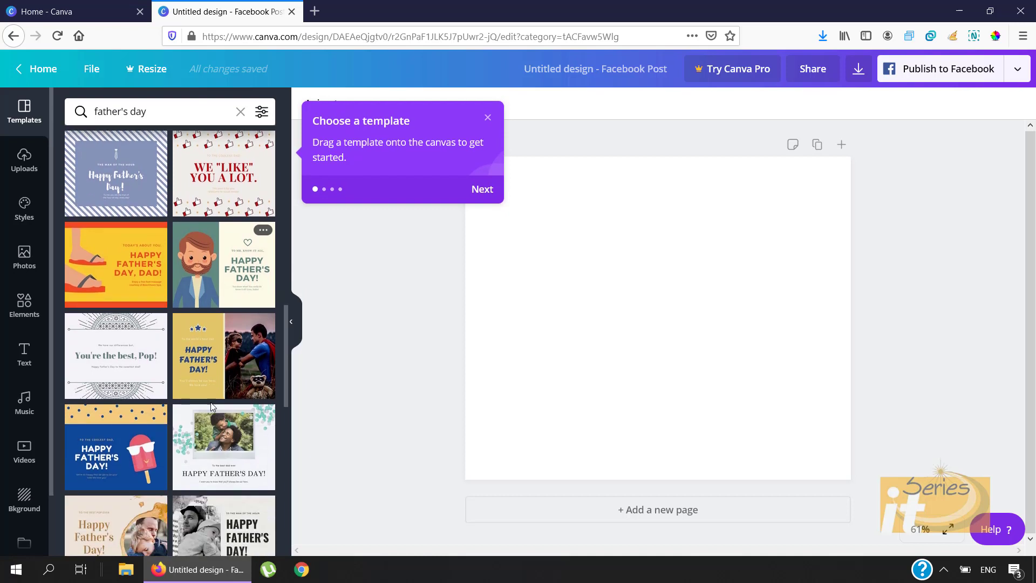
{"action": "scroll", "coordinate": [212, 407], "scroll_direction": "down", "scroll_amount": 3}
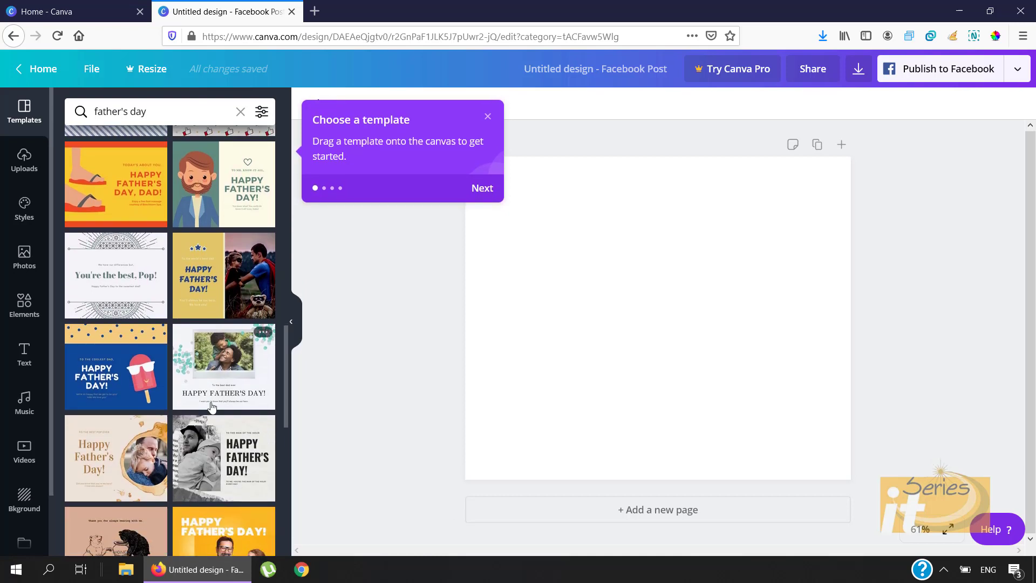
{"action": "scroll", "coordinate": [212, 407], "scroll_direction": "down", "scroll_amount": 4}
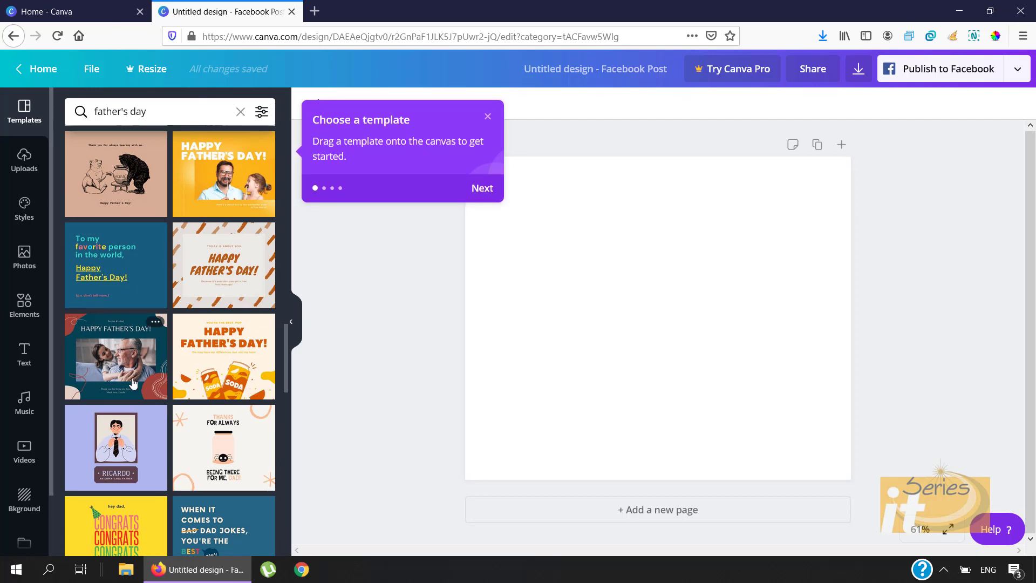
{"action": "scroll", "coordinate": [133, 384], "scroll_direction": "down", "scroll_amount": 9}
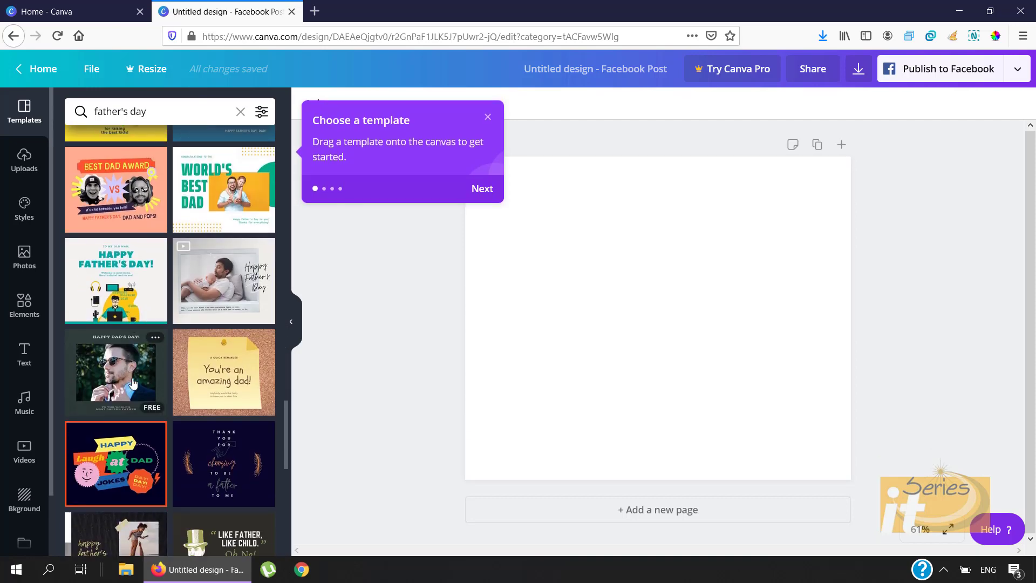
{"action": "scroll", "coordinate": [133, 383], "scroll_direction": "down", "scroll_amount": 5}
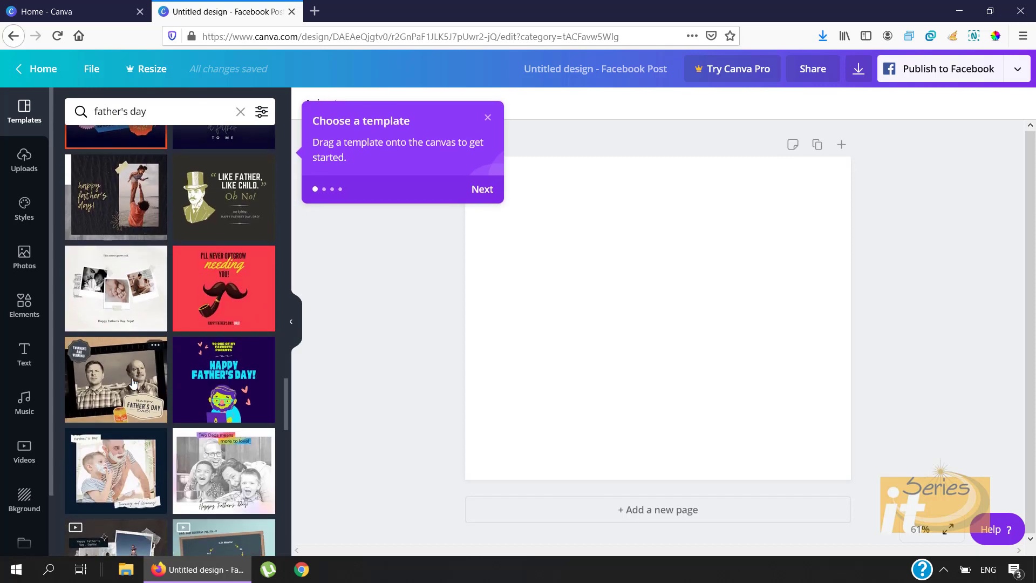
{"action": "scroll", "coordinate": [132, 383], "scroll_direction": "down", "scroll_amount": 3}
{"action": "scroll", "coordinate": [133, 384], "scroll_direction": "down", "scroll_amount": 8}
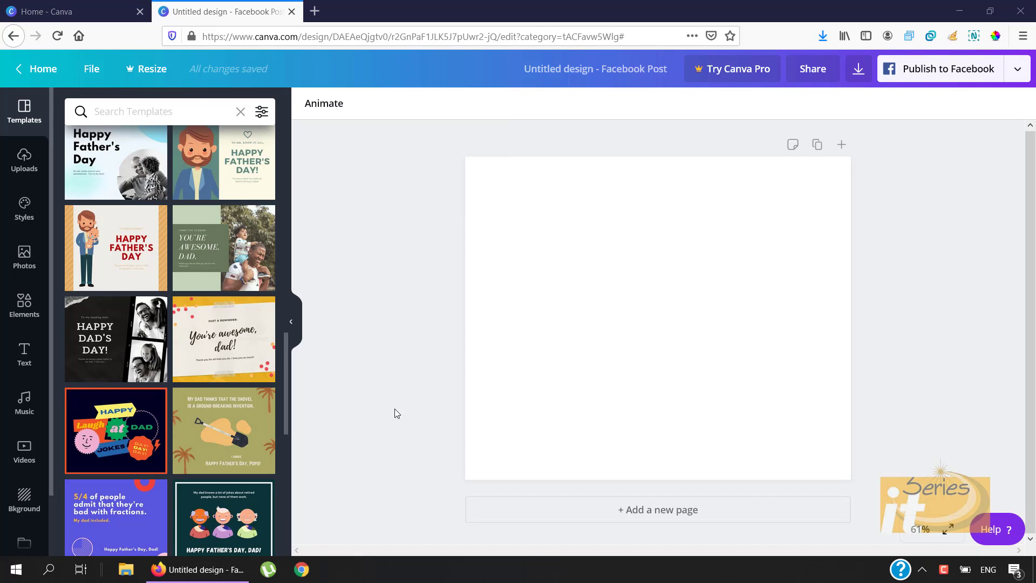
{"action": "scroll", "coordinate": [87, 334], "scroll_direction": "up", "scroll_amount": 3}
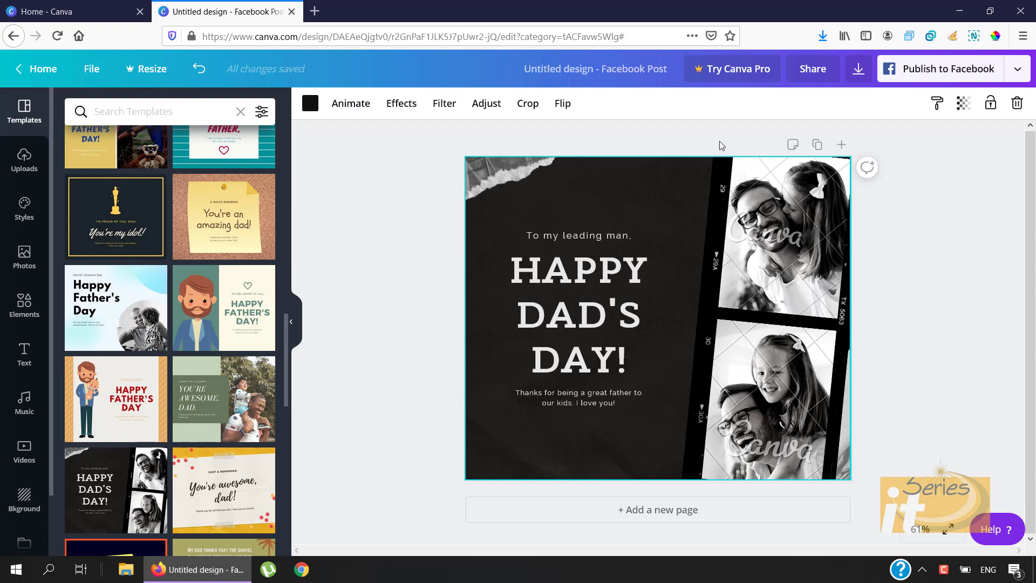
- Upload the images pic1.jpg and pic2.jpg from the Desktop folder to replace the template's sample photos
{"action": "left_click", "coordinate": [807, 251]}
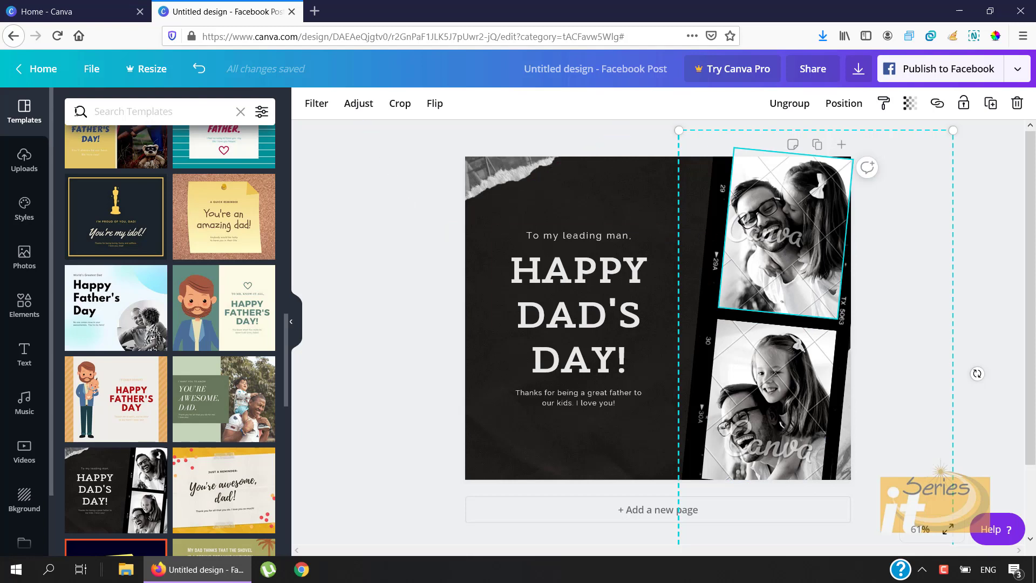
{"action": "left_click", "coordinate": [23, 168]}
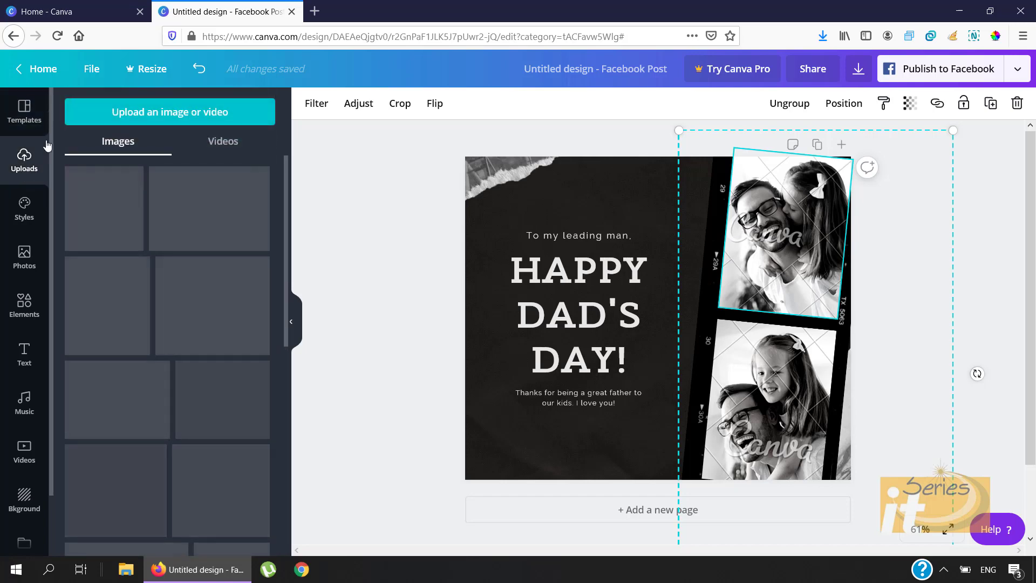
{"action": "left_click", "coordinate": [120, 118]}
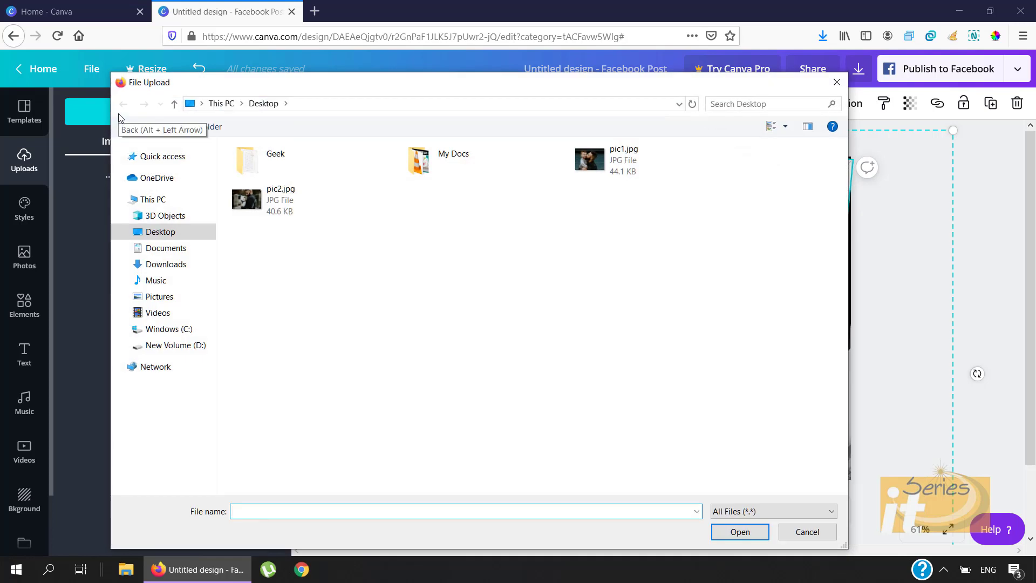
{"action": "left_click", "coordinate": [597, 162]}
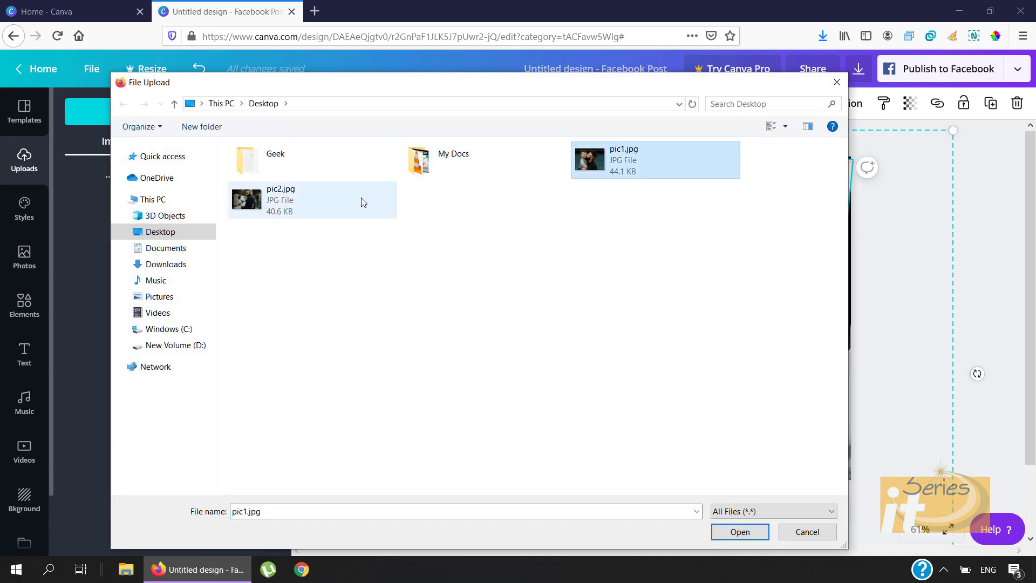
{"action": "left_click", "coordinate": [306, 203], "text": "ctrl"}
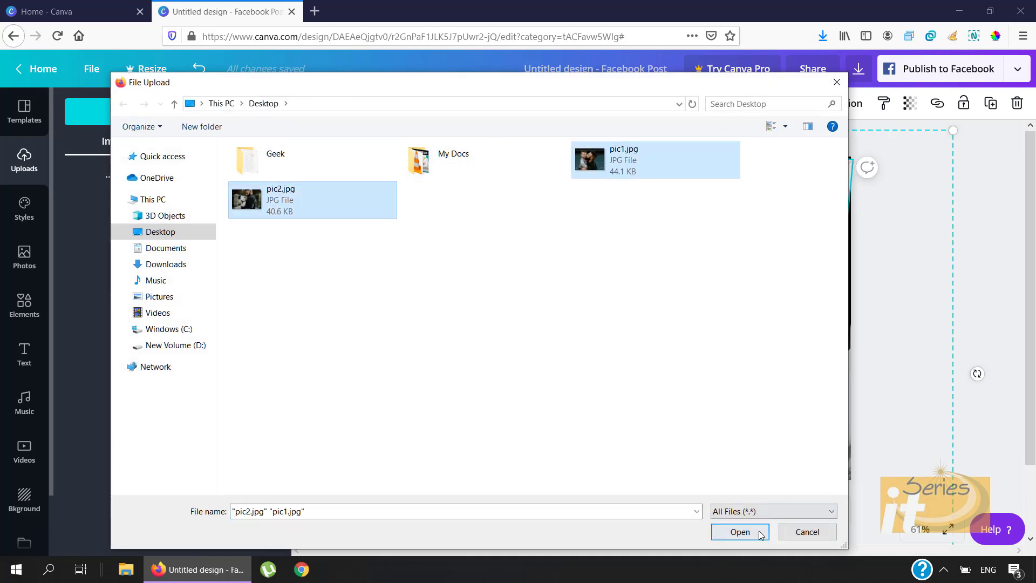
{"action": "left_click", "coordinate": [740, 532]}
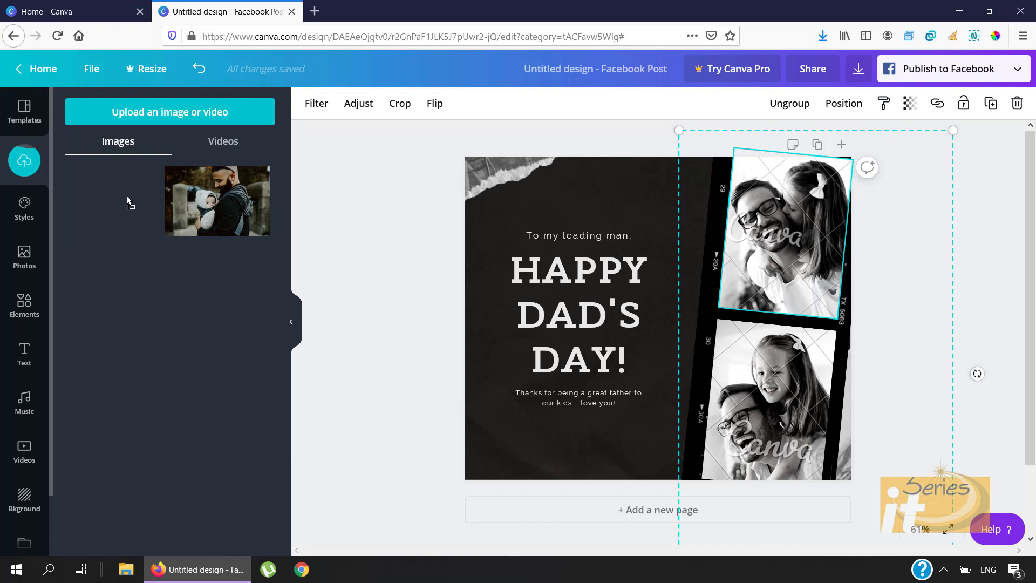
- Replace the upper film-strip photo with the uploaded picture of the father kissing his child, and shift it rightward within its frame
{"action": "left_click_drag", "start_coordinate": [239, 208], "coordinate": [744, 213]}
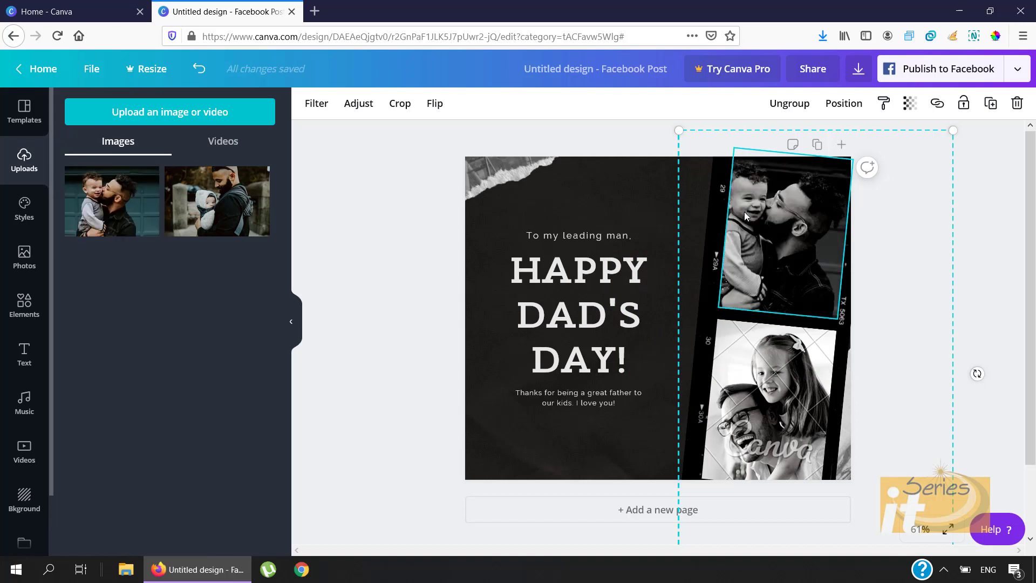
{"action": "double_click", "coordinate": [769, 249]}
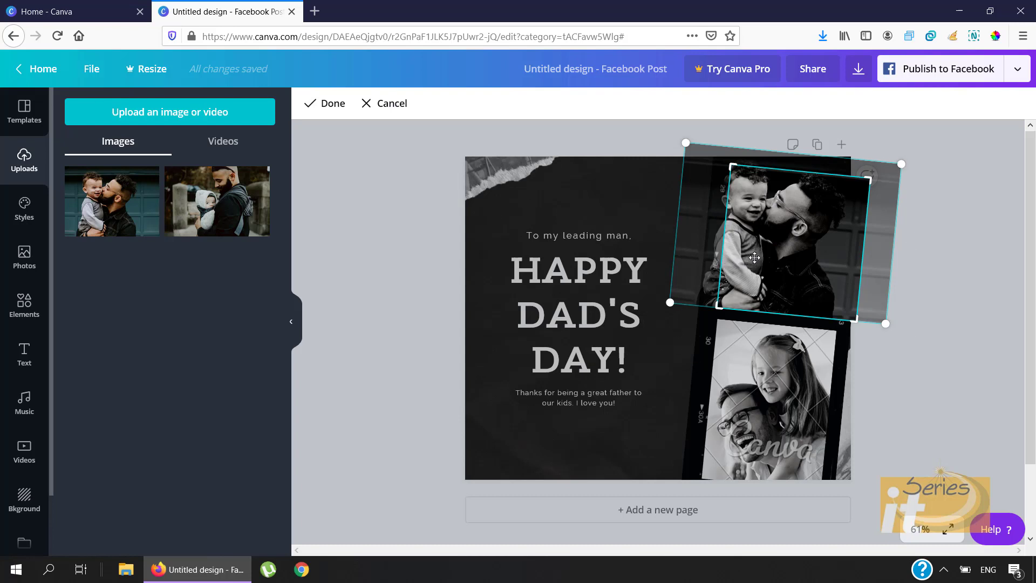
{"action": "left_click_drag", "start_coordinate": [758, 258], "coordinate": [781, 258]}
{"action": "left_click", "coordinate": [993, 329]}
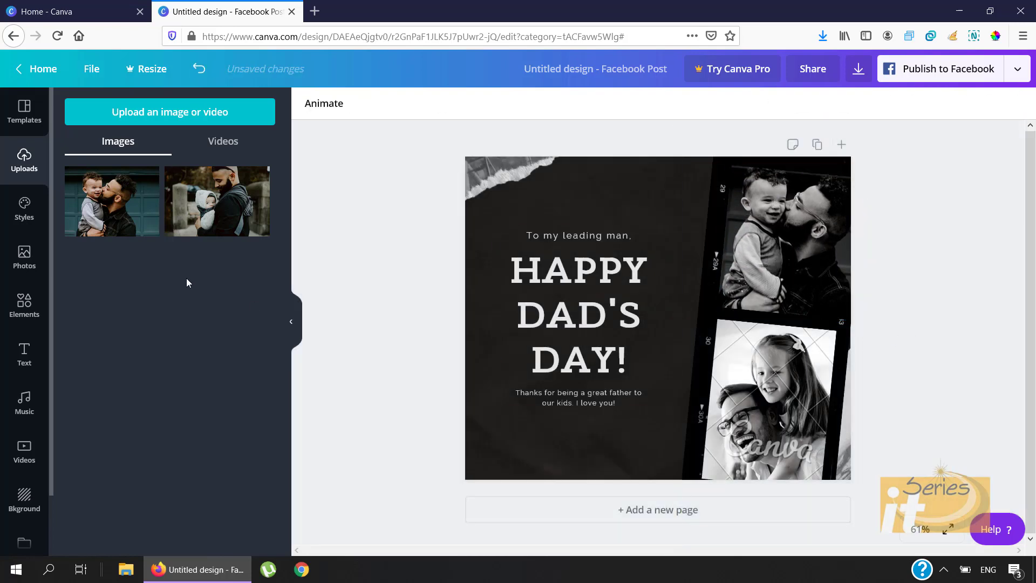
- Replace the lower film-strip photo with the uploaded picture of the father carrying a baby, and fine-tune its crop position
{"action": "left_click_drag", "start_coordinate": [223, 206], "coordinate": [739, 374]}
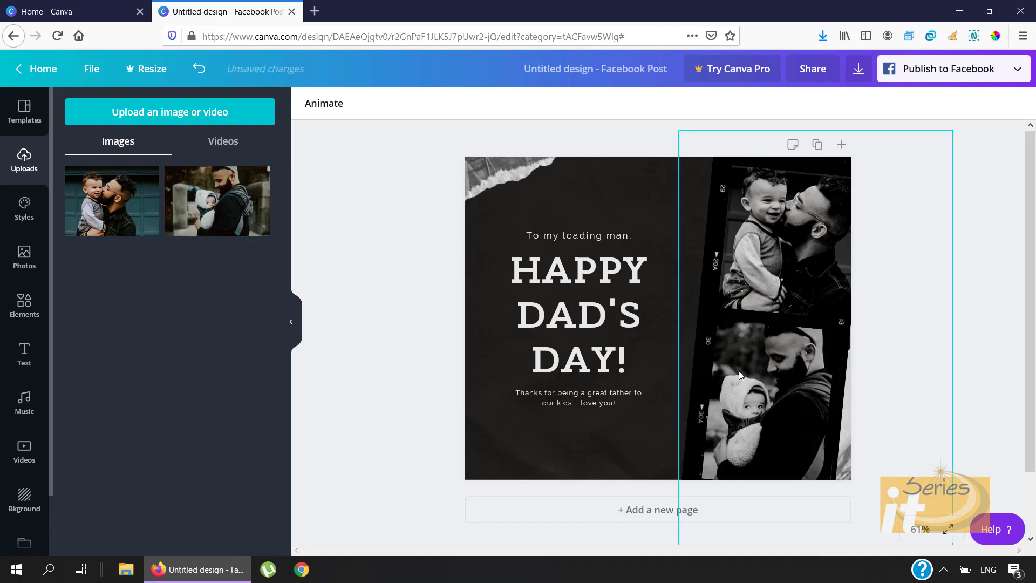
{"action": "left_click", "coordinate": [775, 392]}
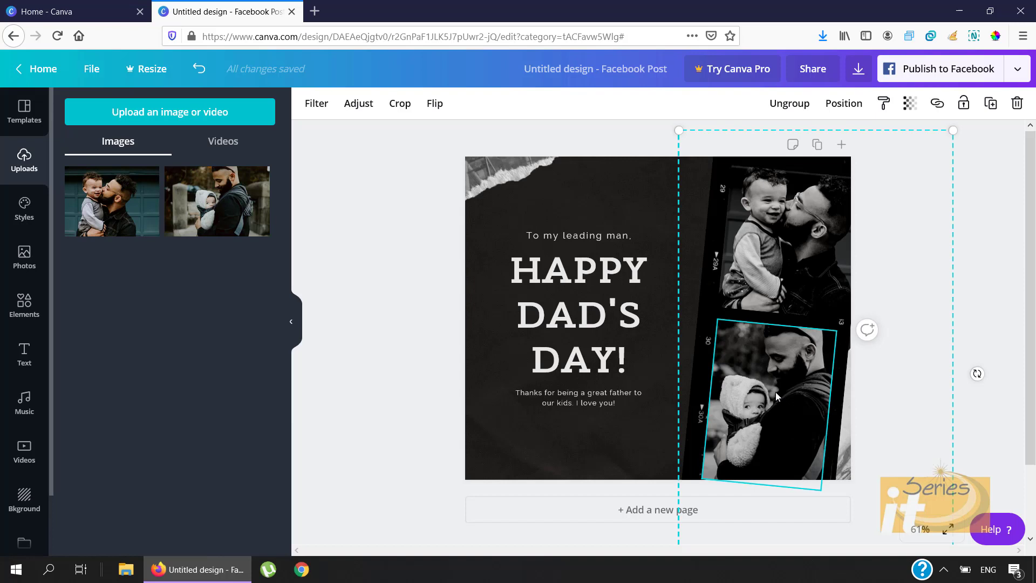
{"action": "double_click", "coordinate": [776, 391]}
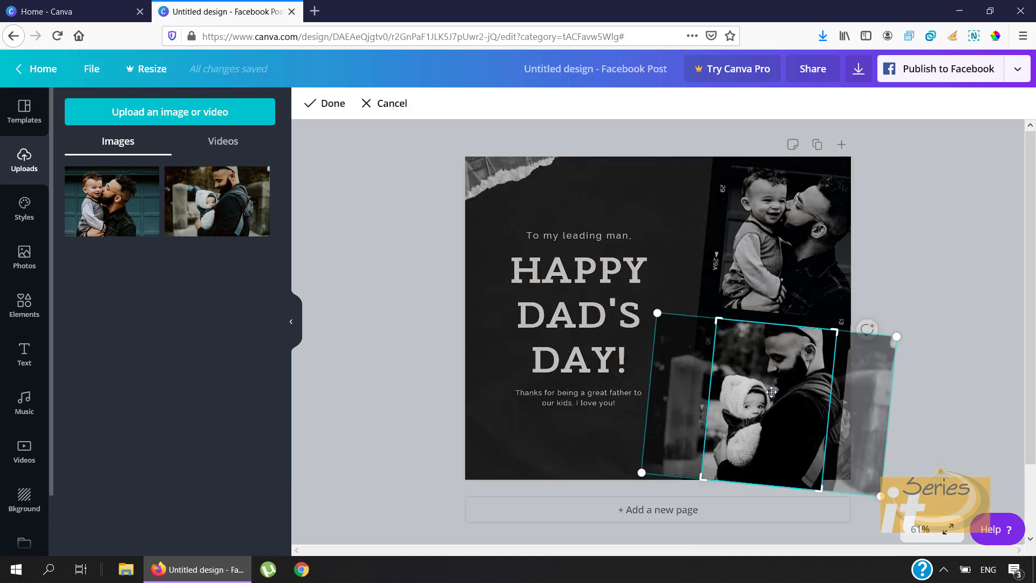
{"action": "left_click_drag", "start_coordinate": [769, 392], "coordinate": [781, 392]}
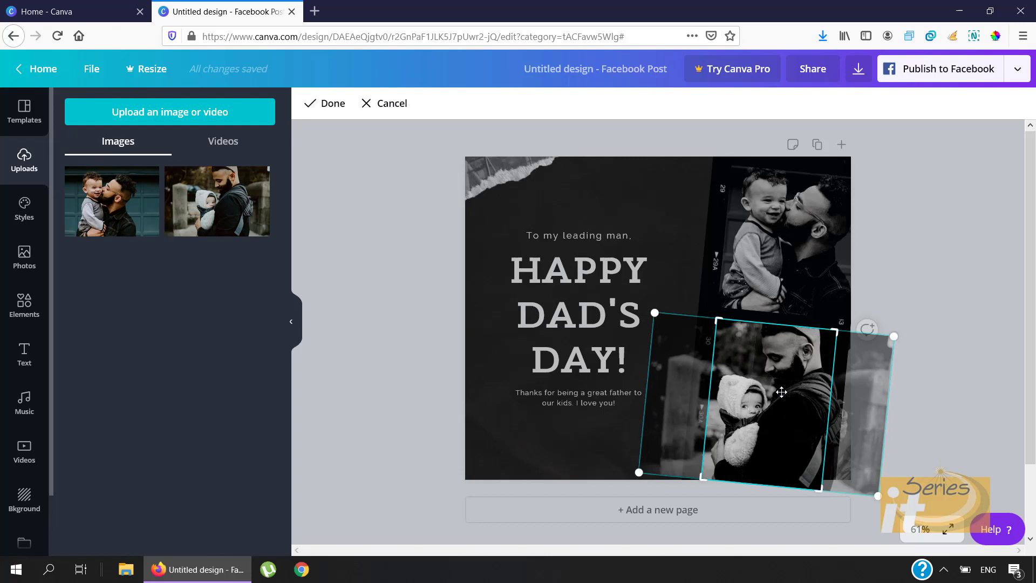
{"action": "left_click", "coordinate": [931, 233]}
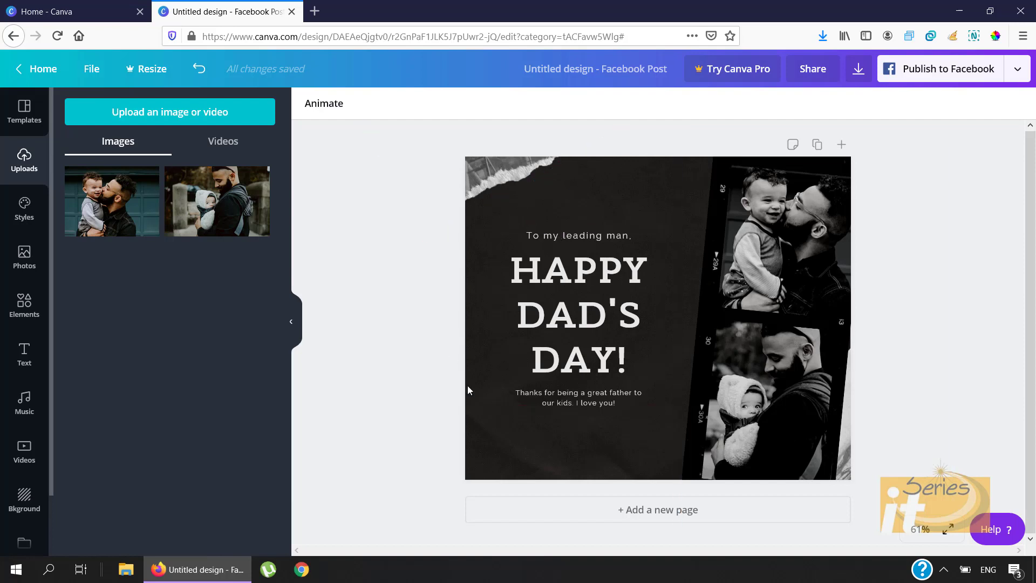
- Replace the design's plain dark background with the black marble texture
{"action": "left_click", "coordinate": [596, 192]}
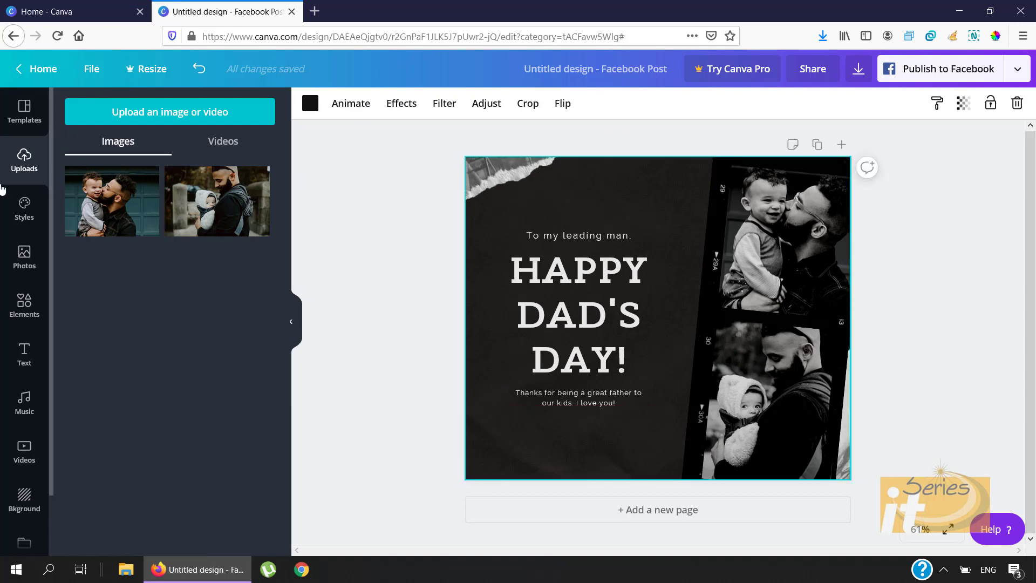
{"action": "left_click", "coordinate": [24, 494]}
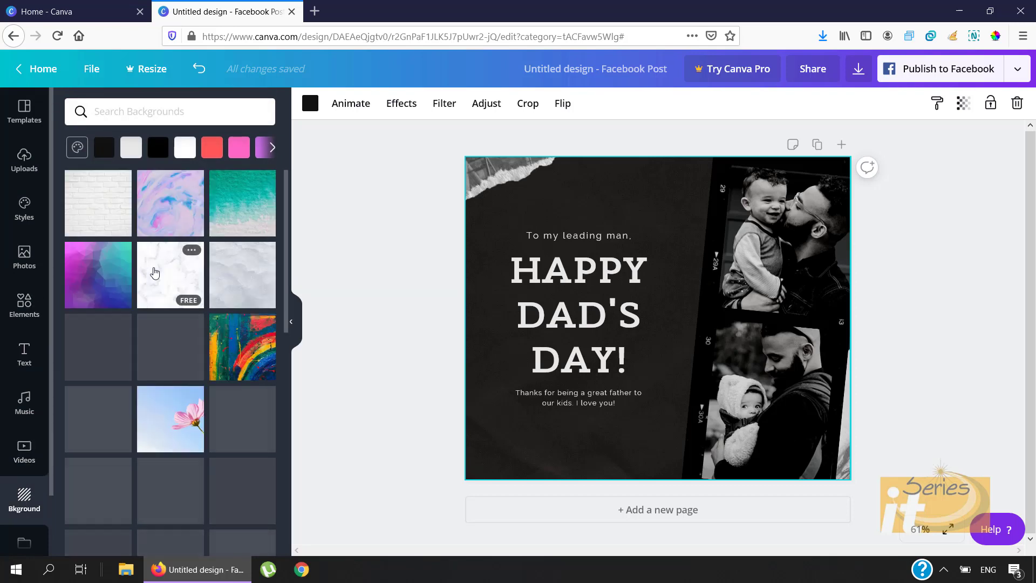
{"action": "left_click_drag", "start_coordinate": [155, 274], "coordinate": [501, 199]}
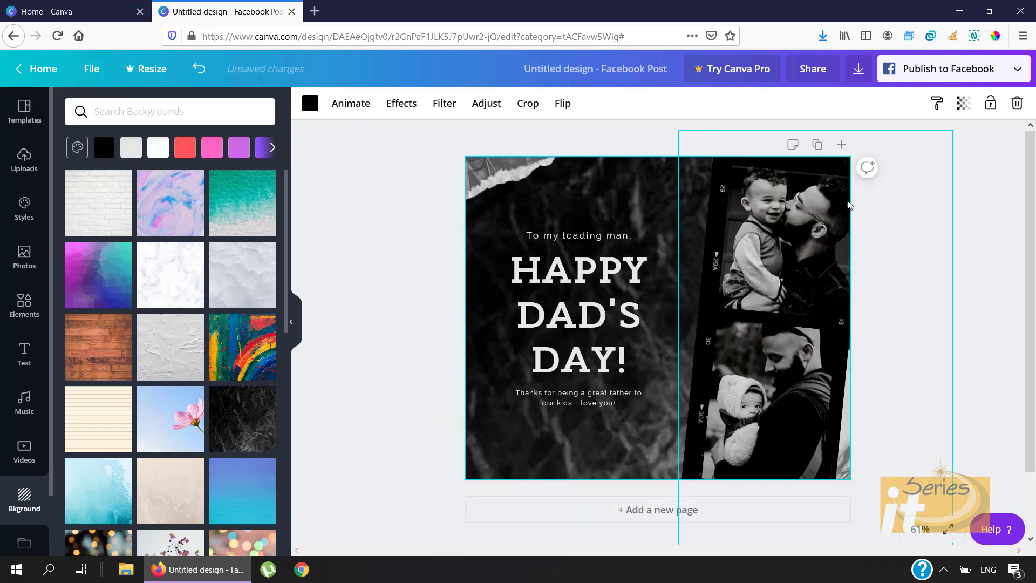
- Replace the small line above the headline with "To The Best Father in the World"
{"action": "left_click", "coordinate": [585, 251]}
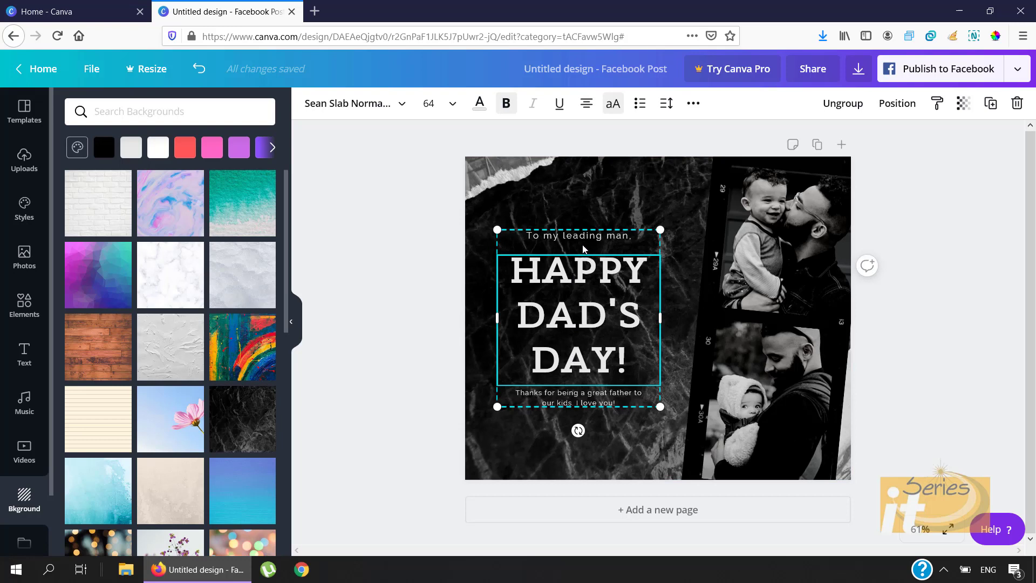
{"action": "left_click", "coordinate": [582, 239]}
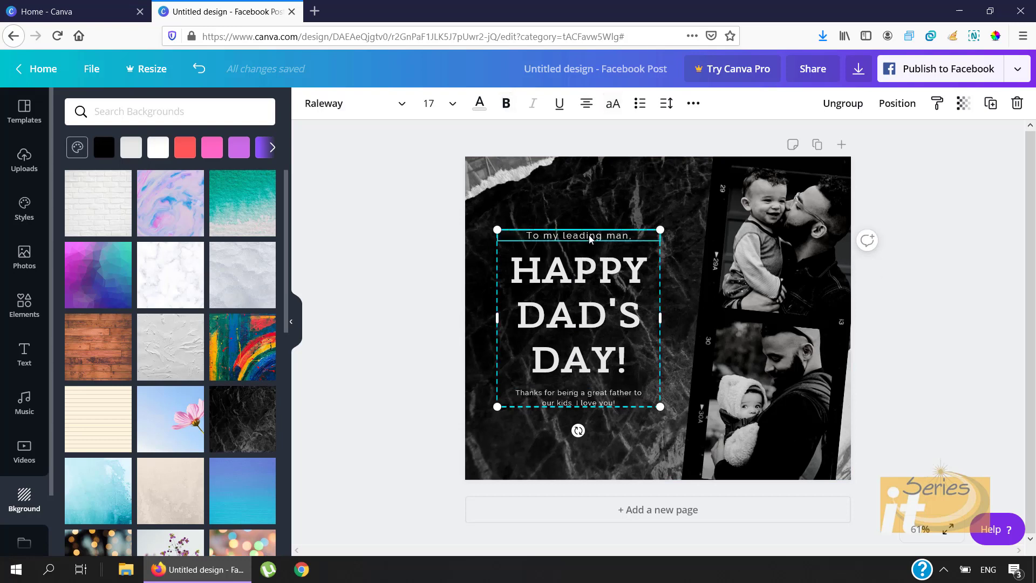
{"action": "double_click", "coordinate": [590, 238]}
{"action": "left_click", "coordinate": [635, 236]}
{"action": "left_click_drag", "start_coordinate": [631, 236], "coordinate": [526, 236]}
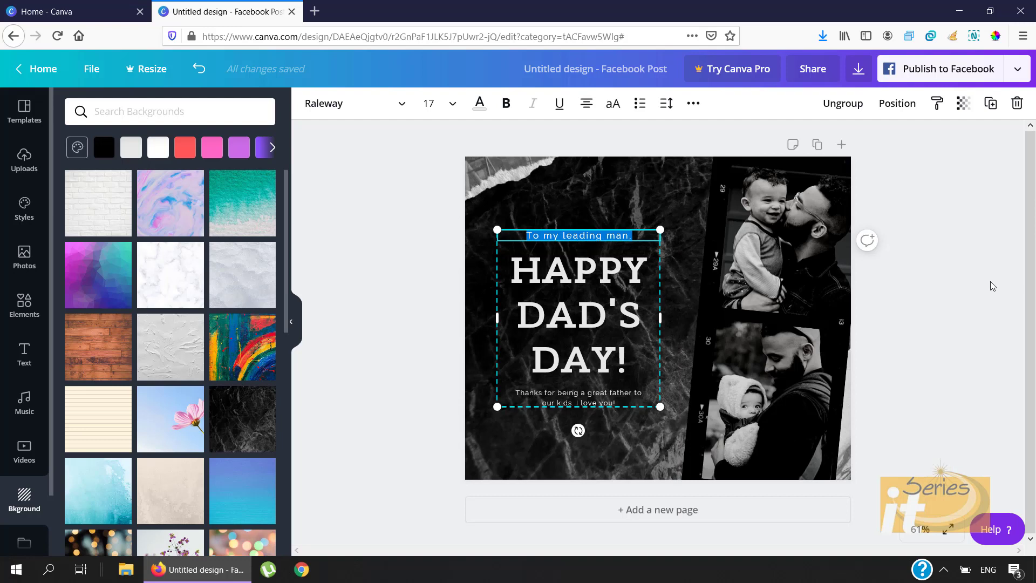
{"action": "type", "text": "To The "}
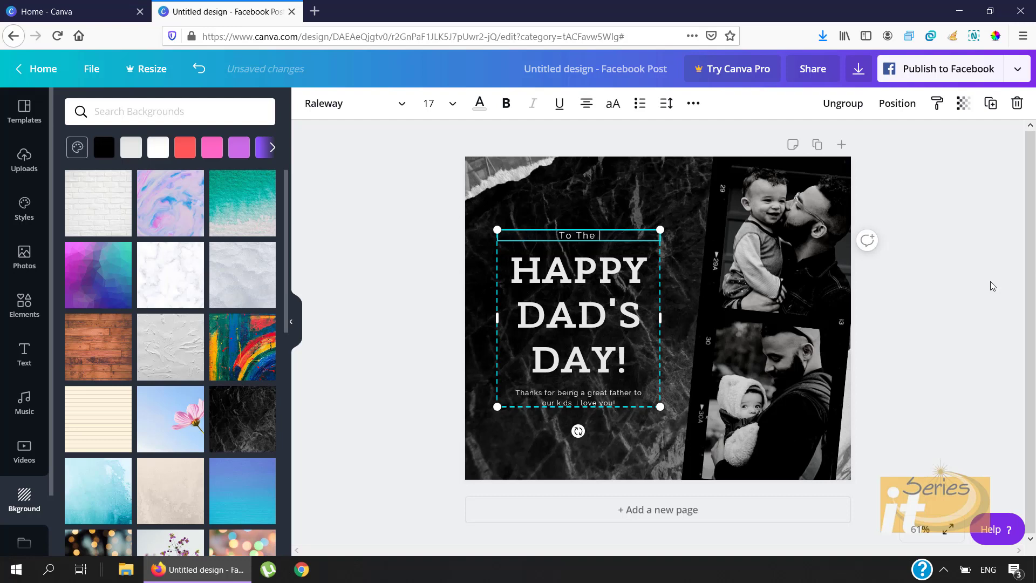
{"action": "type", "text": "Best Father in the World"}
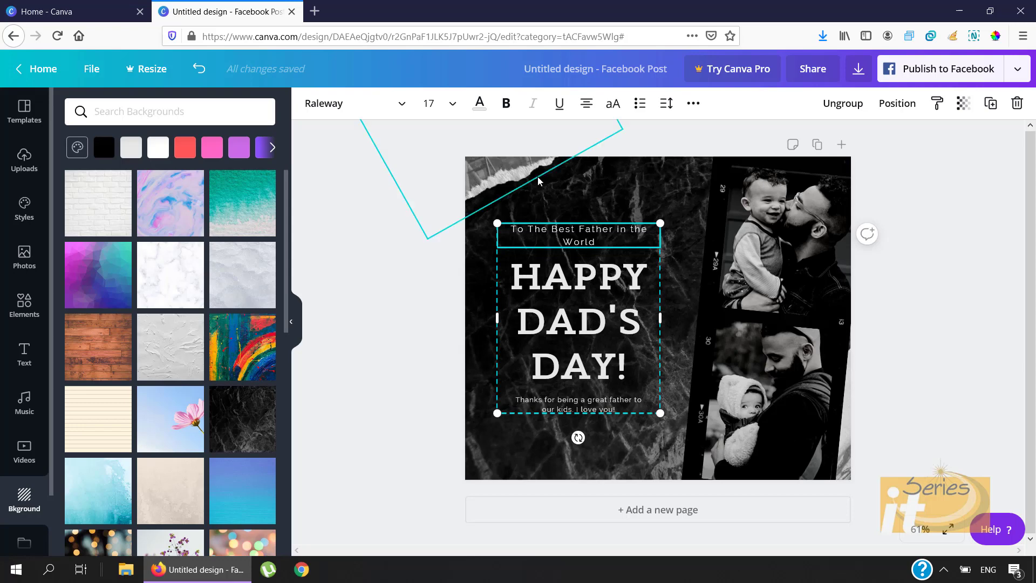
- Enlarge and reposition the text group, and change the headline word "DAD'S" to "FATHER'S"
{"action": "left_click_drag", "start_coordinate": [661, 420], "coordinate": [713, 450]}
{"action": "left_click_drag", "start_coordinate": [563, 354], "coordinate": [541, 328]}
{"action": "left_click", "coordinate": [583, 269]}
{"action": "double_click", "coordinate": [591, 340]}
{"action": "left_click", "coordinate": [623, 330]}
{"action": "left_click_drag", "start_coordinate": [652, 326], "coordinate": [502, 317]}
{"action": "type", "text": "FA"}
{"action": "key", "text": "BackSpace"}
{"action": "key", "text": "BackSpace"}
{"action": "key", "text": "Return"}
{"action": "type", "text": "FATHER'S"}
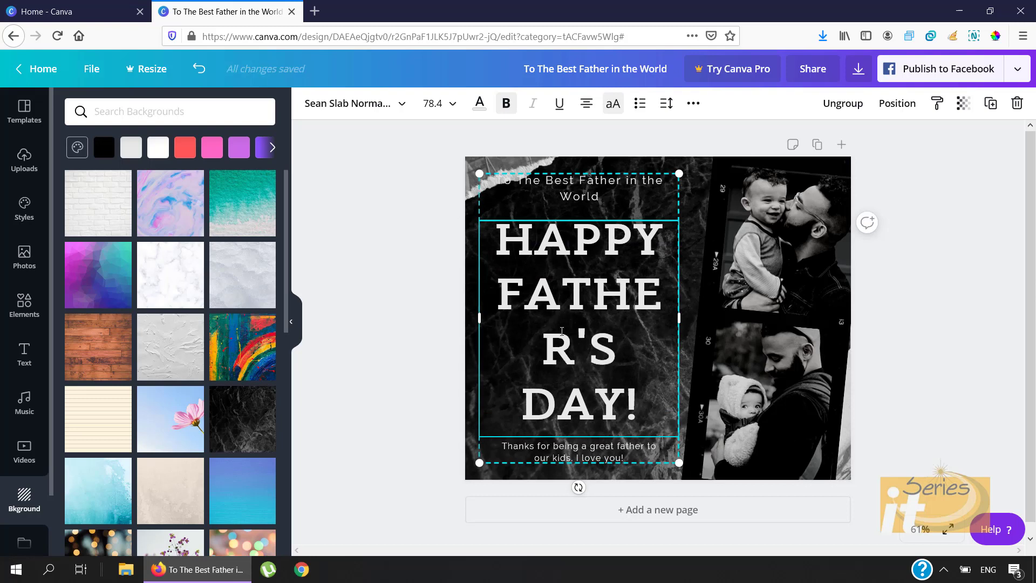
- Set the word "FATHER'S" to font size 68 and widen the text group so the word fits on one line
{"action": "left_click_drag", "start_coordinate": [614, 351], "coordinate": [506, 308]}
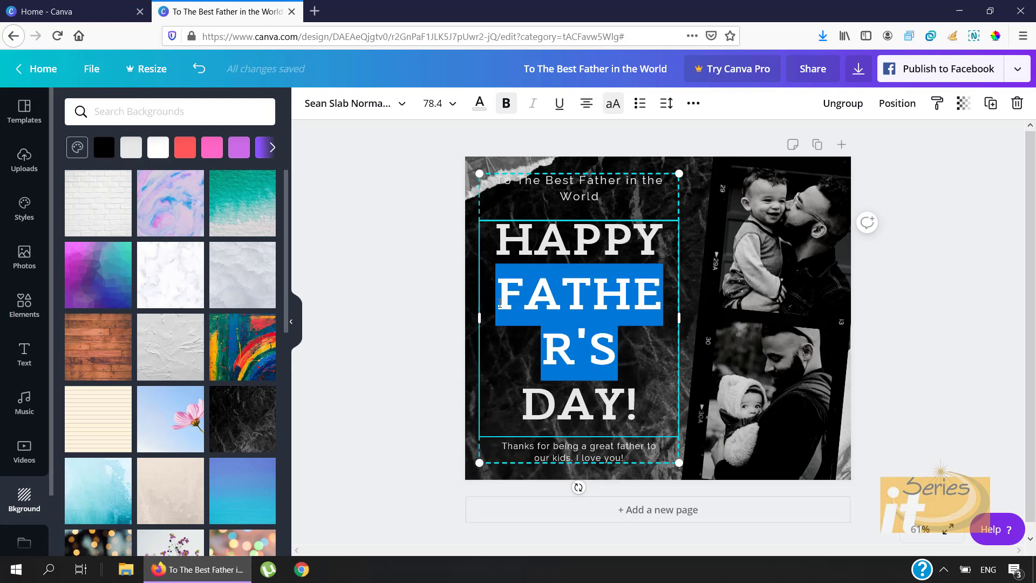
{"action": "left_click", "coordinate": [453, 108]}
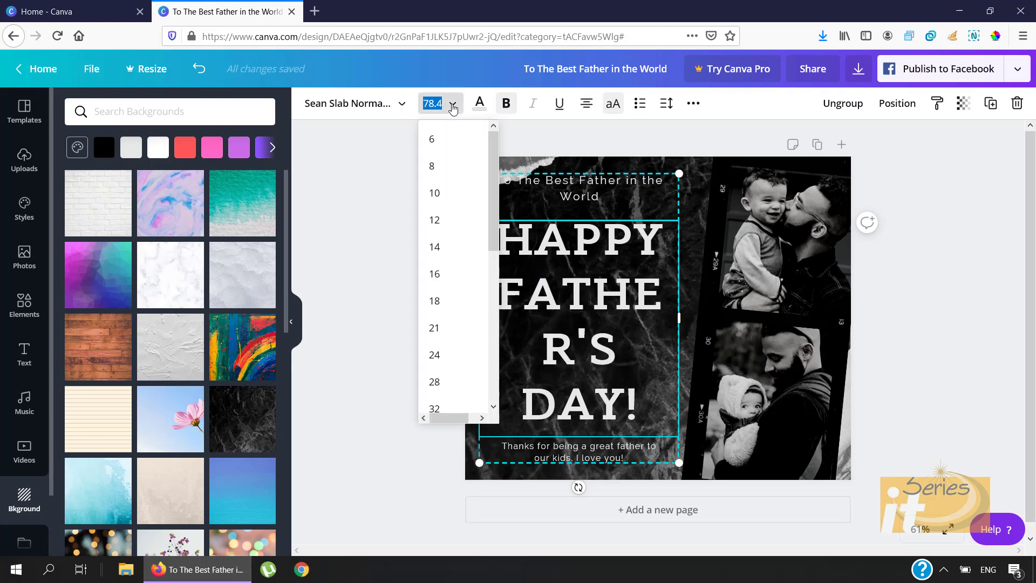
{"action": "left_click_drag", "start_coordinate": [490, 170], "coordinate": [513, 328]}
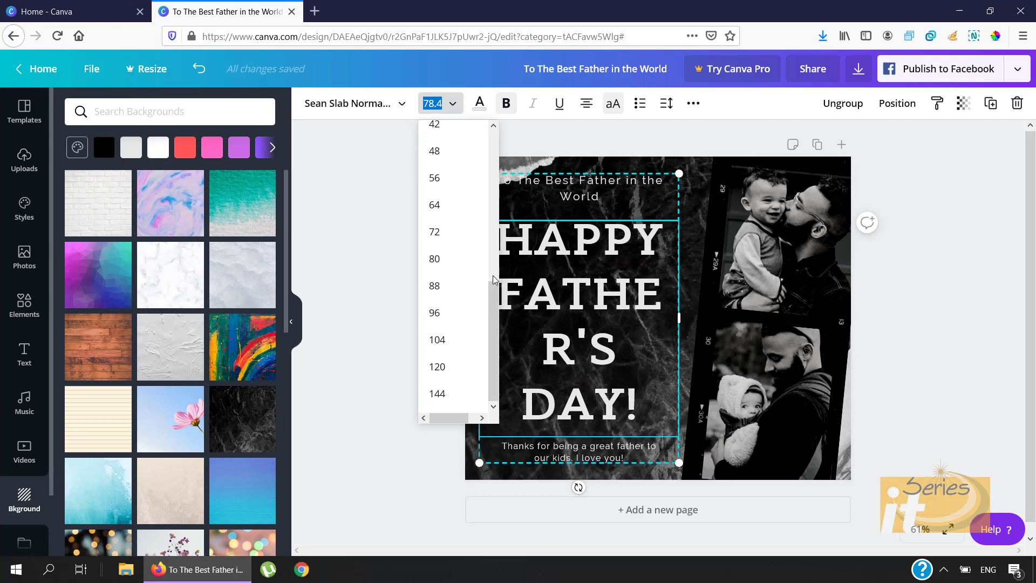
{"action": "left_click", "coordinate": [444, 232]}
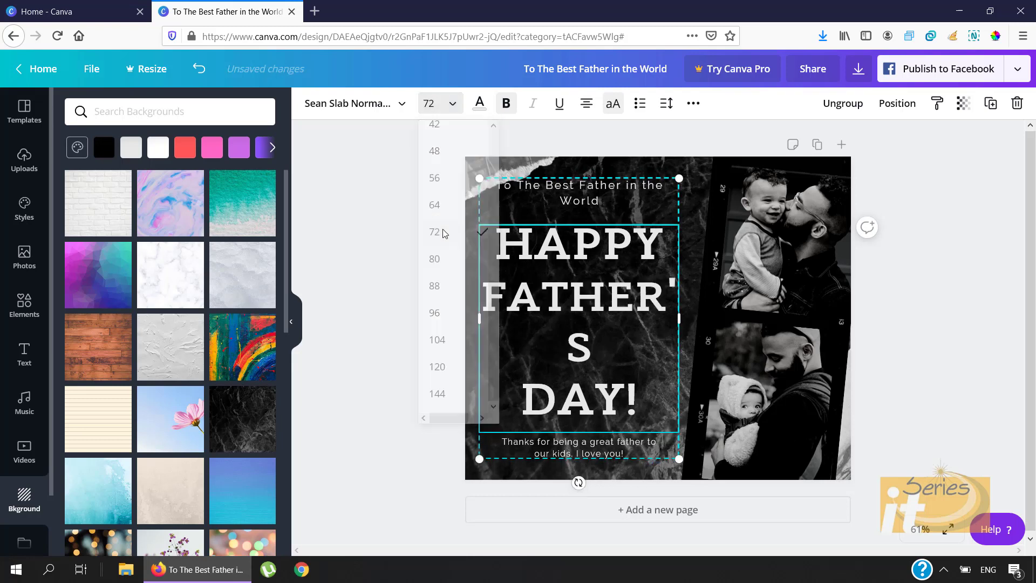
{"action": "left_click", "coordinate": [433, 103]}
{"action": "double_click", "coordinate": [435, 102]}
{"action": "key", "text": "Return"}
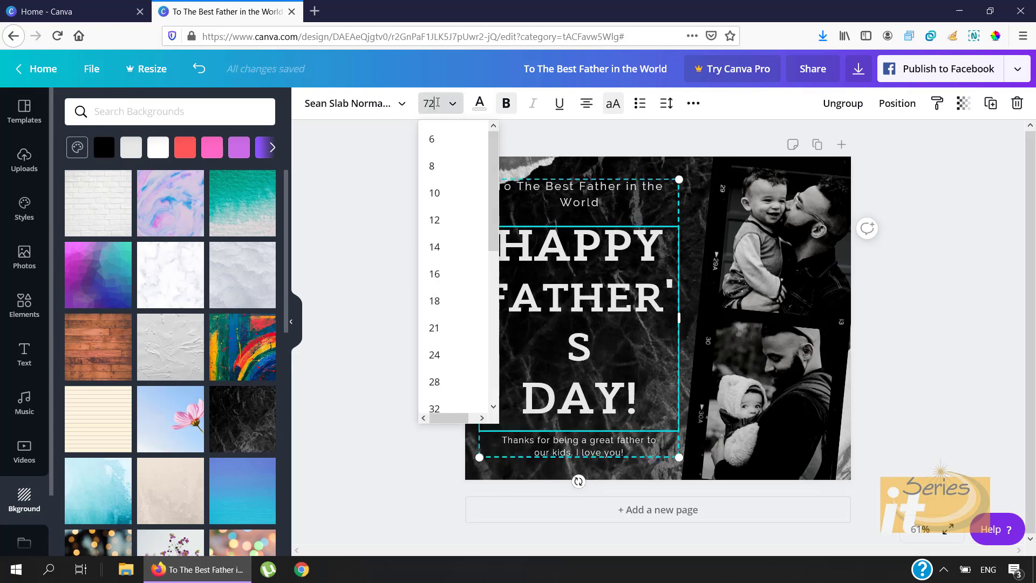
{"action": "left_click", "coordinate": [436, 103]}
{"action": "type", "text": "68"}
{"action": "key", "text": "Return"}
{"action": "key", "text": "ctrl+a"}
{"action": "left_click", "coordinate": [604, 300]}
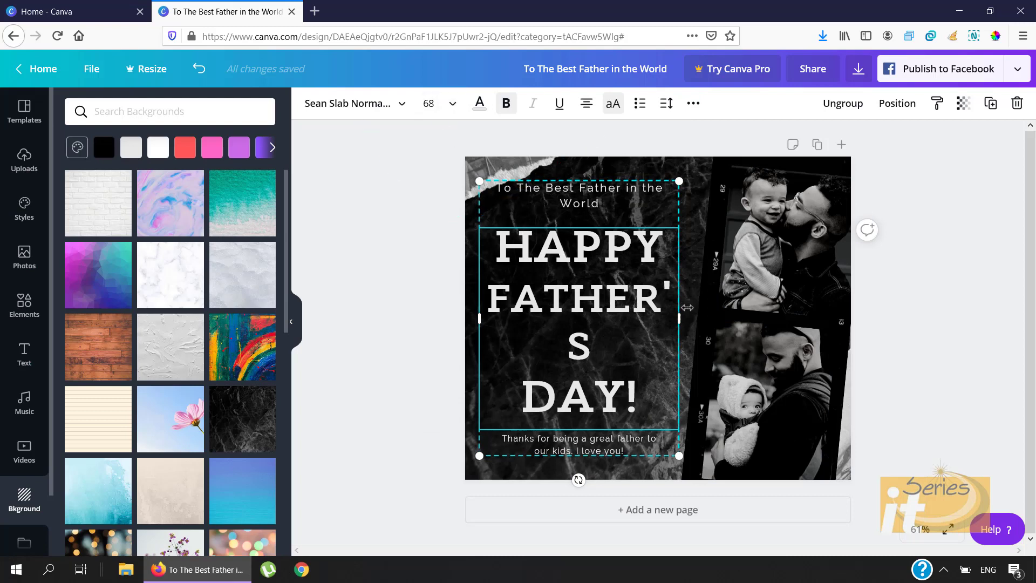
{"action": "left_click_drag", "start_coordinate": [679, 317], "coordinate": [693, 318]}
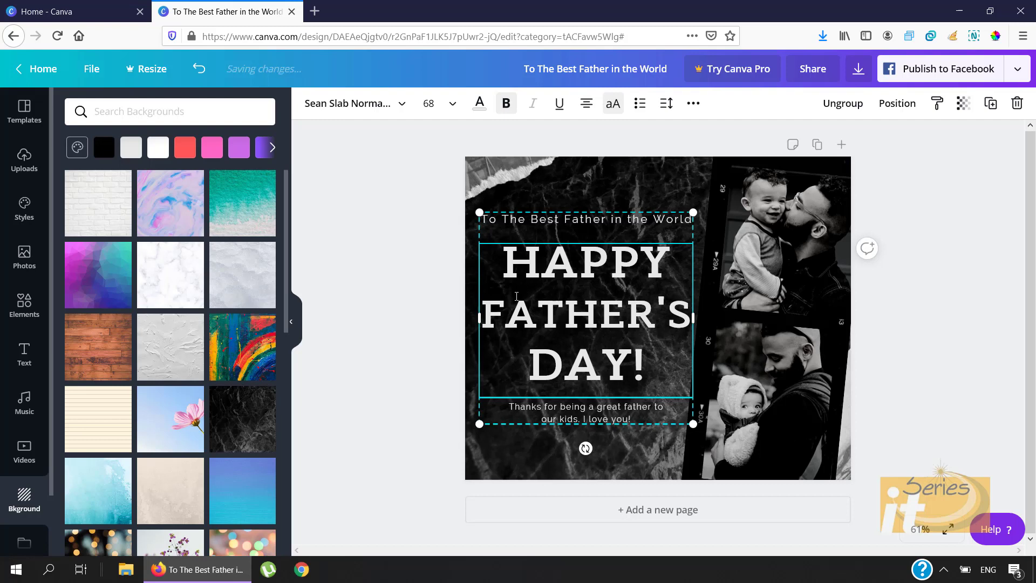
- Shorten the closing line below the headline to "Thanks for being a great father."
{"action": "left_click", "coordinate": [565, 415]}
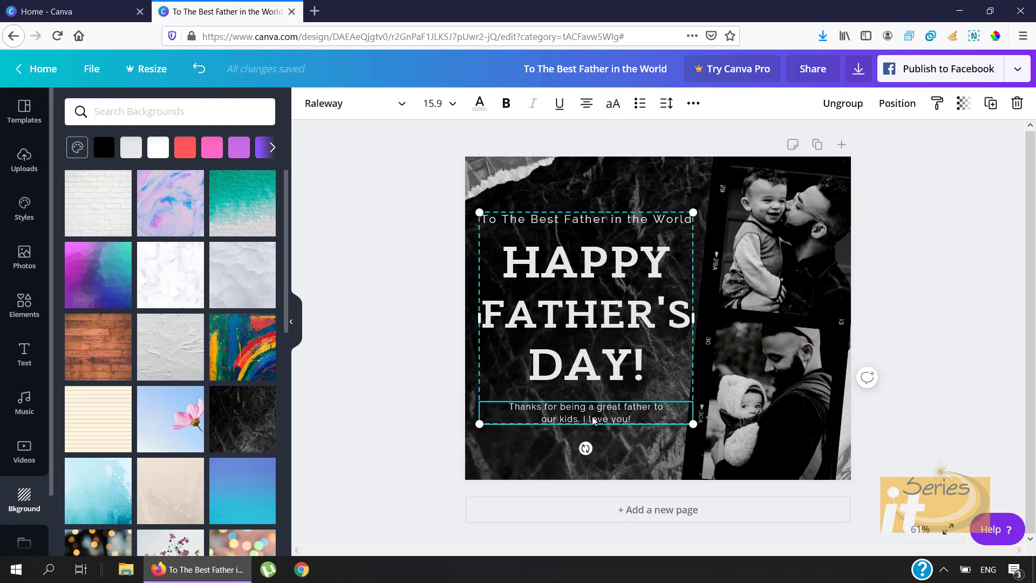
{"action": "triple_click", "coordinate": [632, 419]}
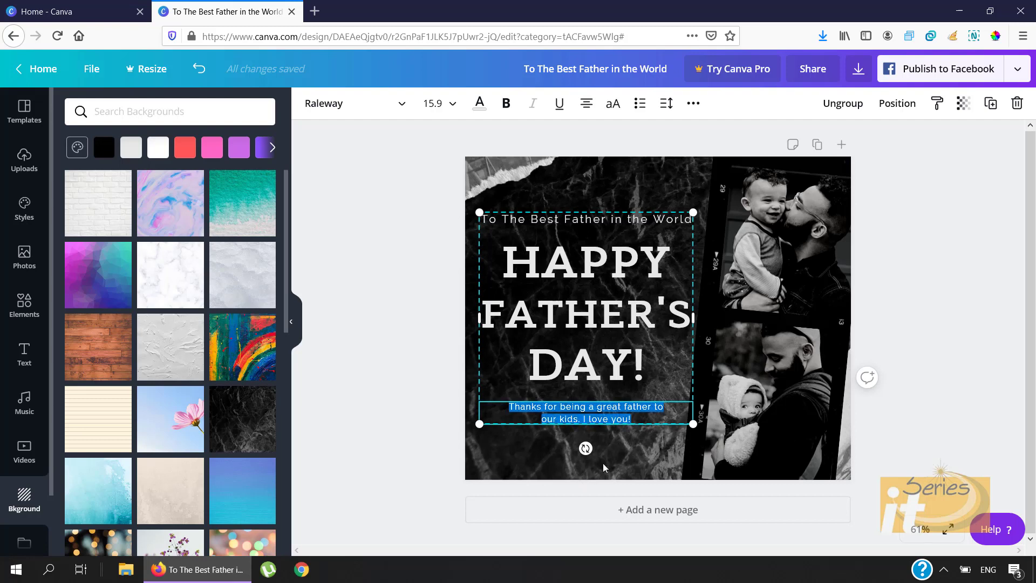
{"action": "left_click_drag", "start_coordinate": [633, 420], "coordinate": [653, 410]}
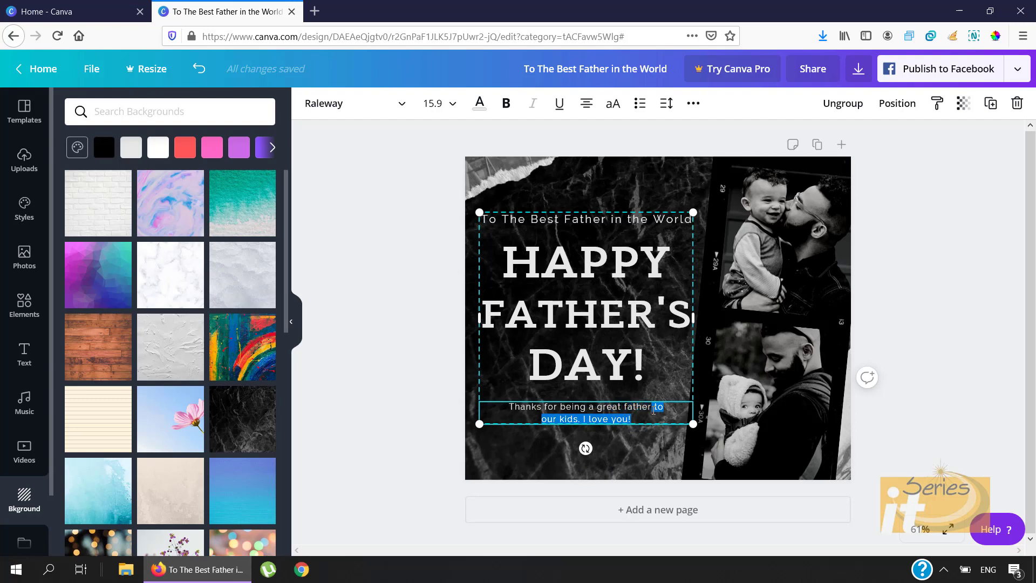
{"action": "key", "text": "BackSpace"}
{"action": "type", "text": "."}
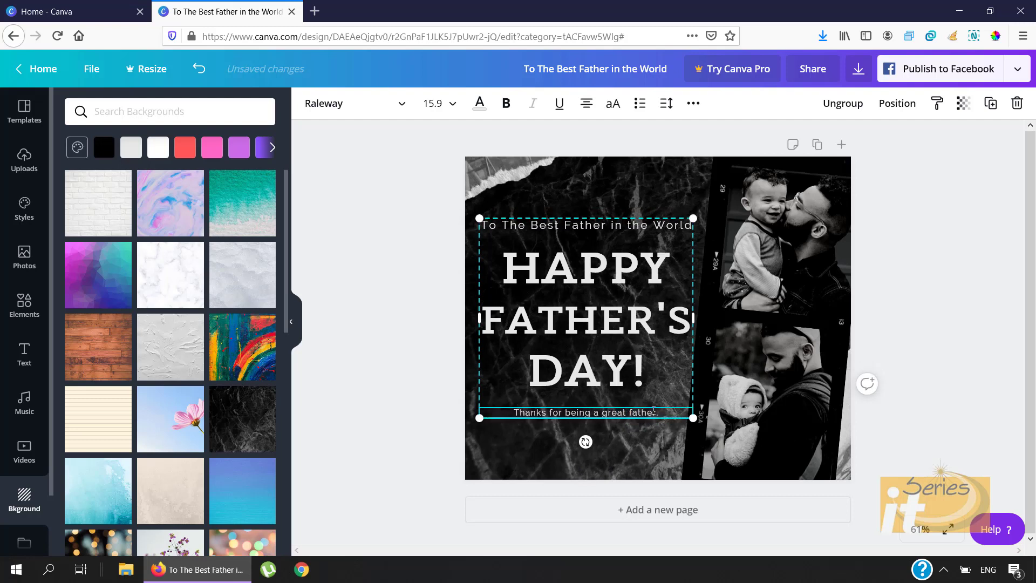
{"action": "left_click", "coordinate": [665, 425]}
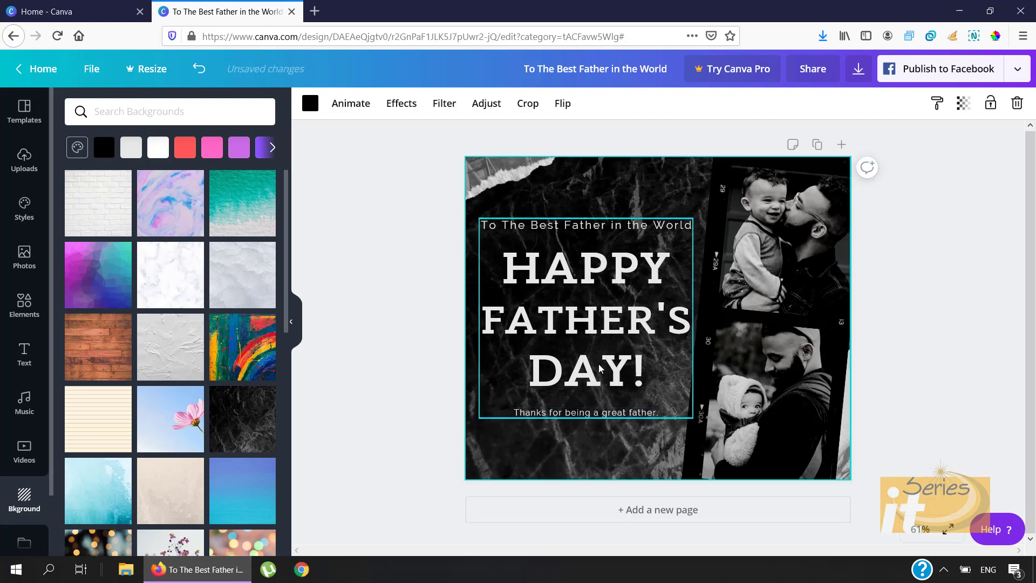
- Change the colour of the whole "HAPPY FATHER'S DAY!" headline to white, #ffffff
{"action": "left_click", "coordinate": [626, 372]}
{"action": "left_click_drag", "start_coordinate": [626, 372], "coordinate": [509, 266]}
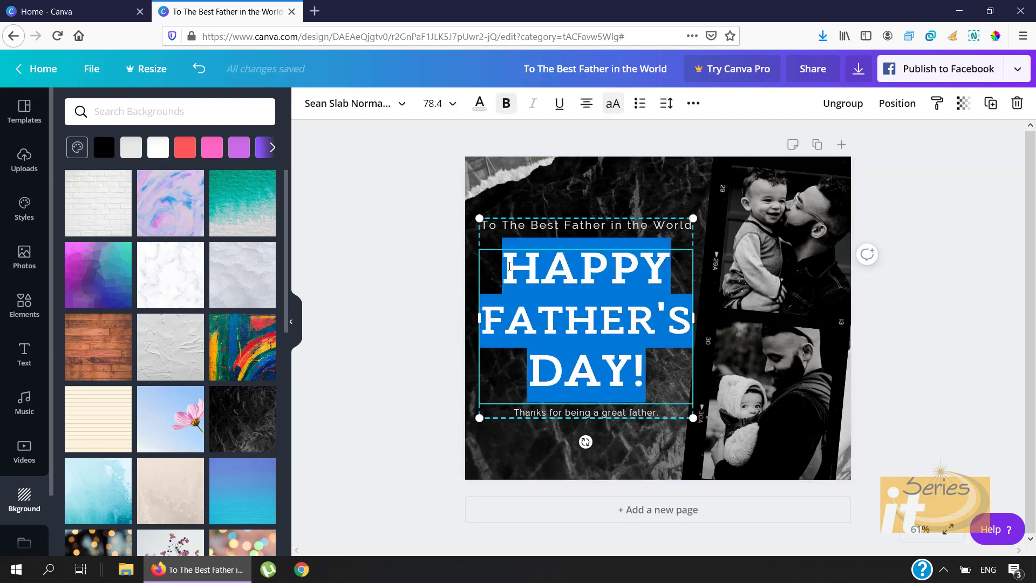
{"action": "left_click", "coordinate": [436, 110]}
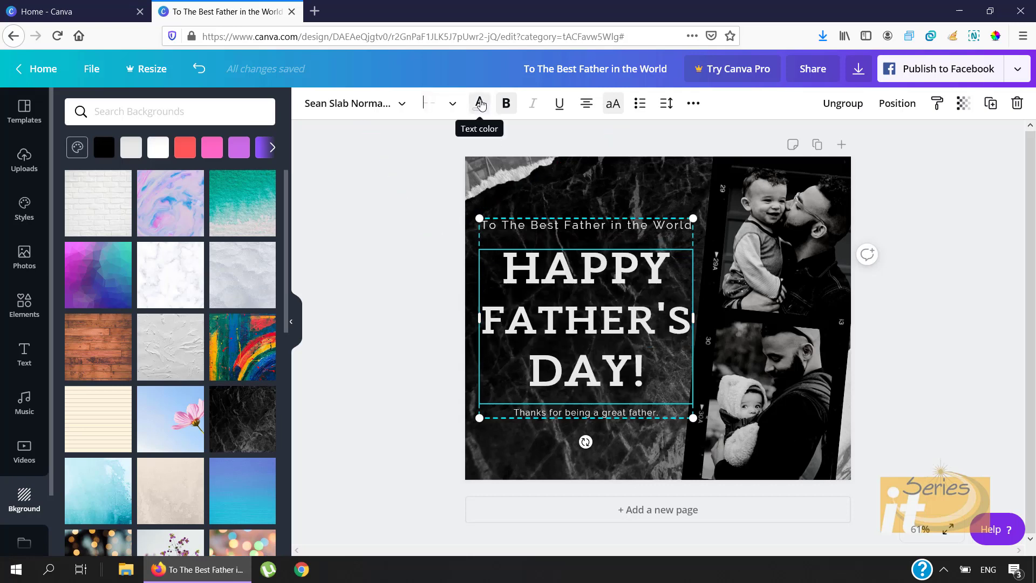
{"action": "left_click", "coordinate": [480, 104]}
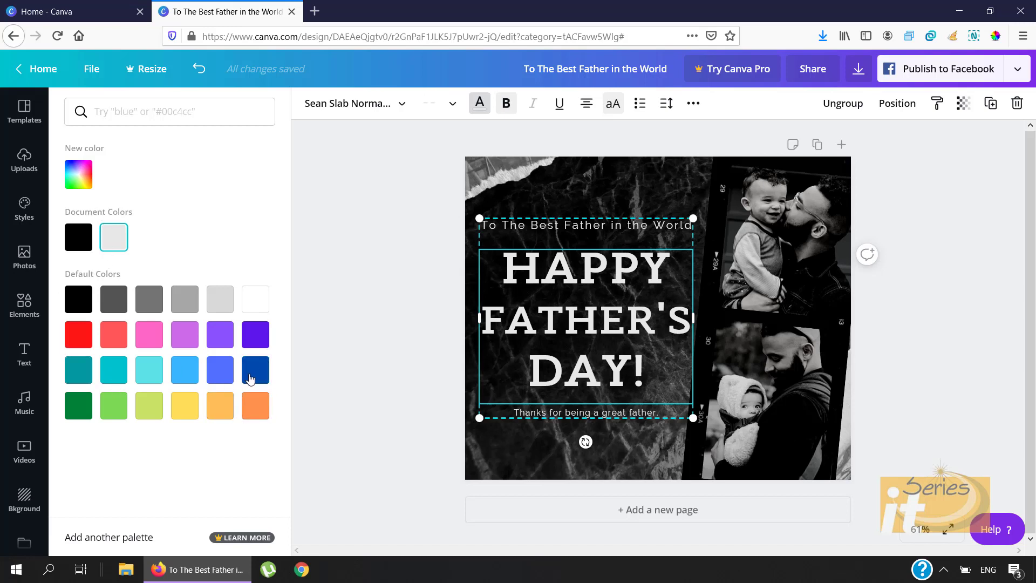
{"action": "left_click", "coordinate": [79, 175]}
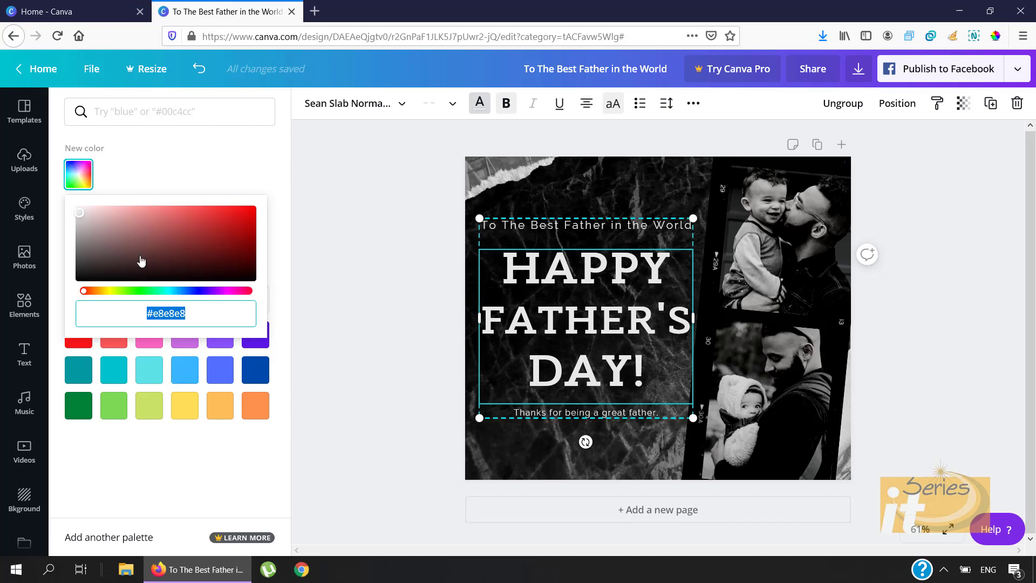
{"action": "left_click", "coordinate": [80, 216]}
{"action": "left_click_drag", "start_coordinate": [79, 216], "coordinate": [70, 204]}
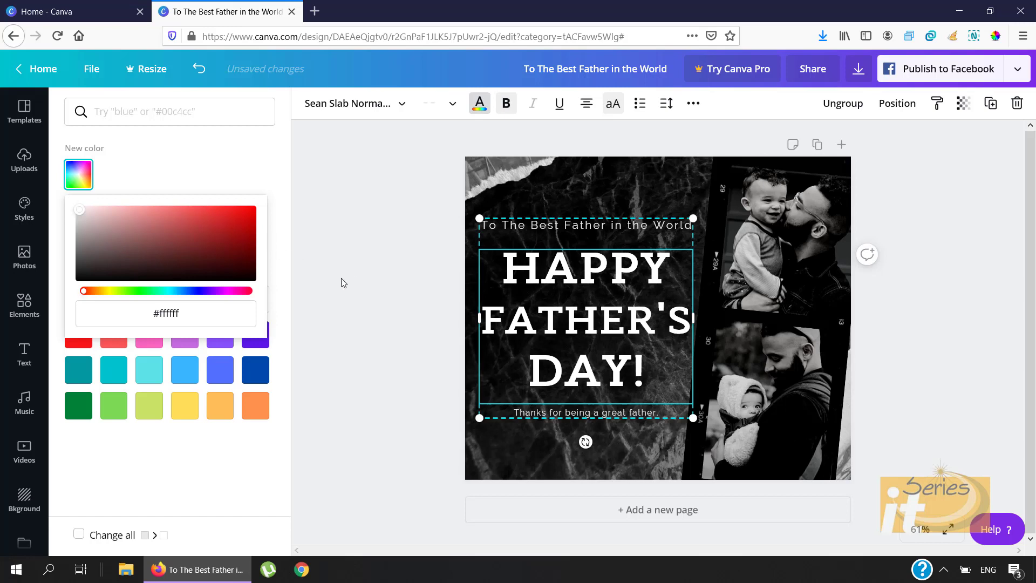
{"action": "left_click", "coordinate": [355, 282]}
{"action": "left_click", "coordinate": [355, 282]}
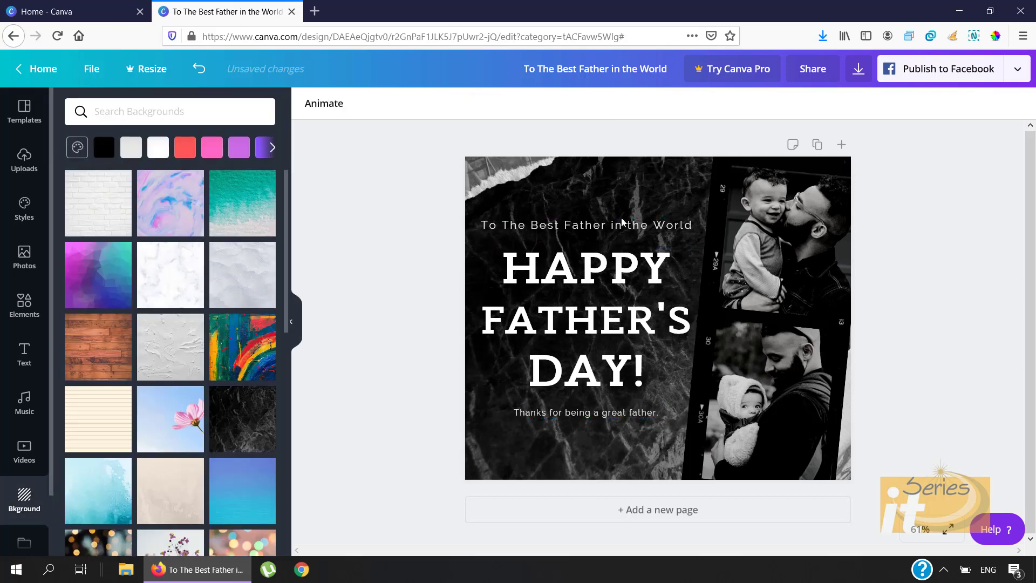
- Delete the torn-paper graphic from the design's upper-left corner
{"action": "left_click", "coordinate": [491, 171]}
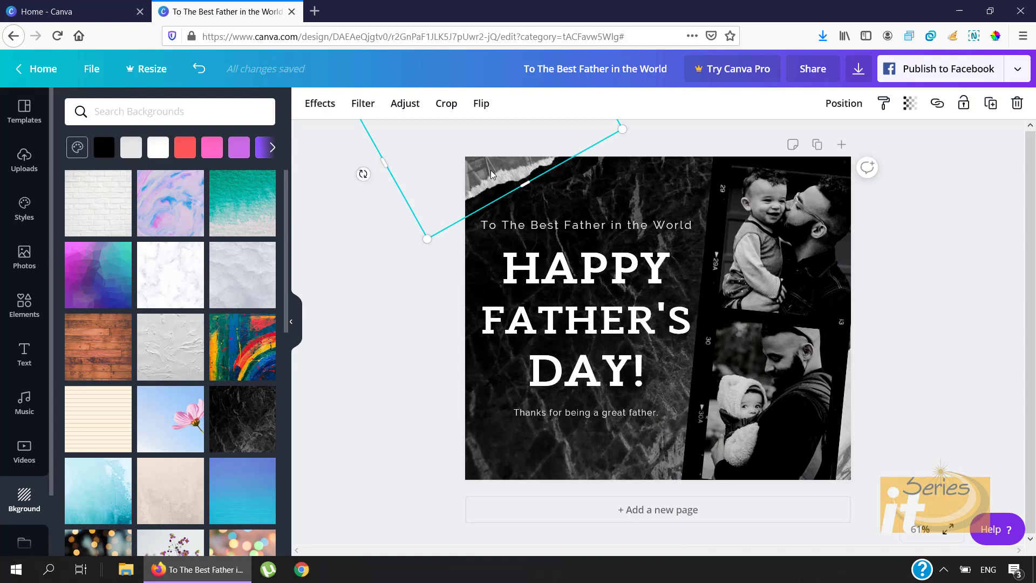
{"action": "left_click_drag", "start_coordinate": [490, 171], "coordinate": [454, 211]}
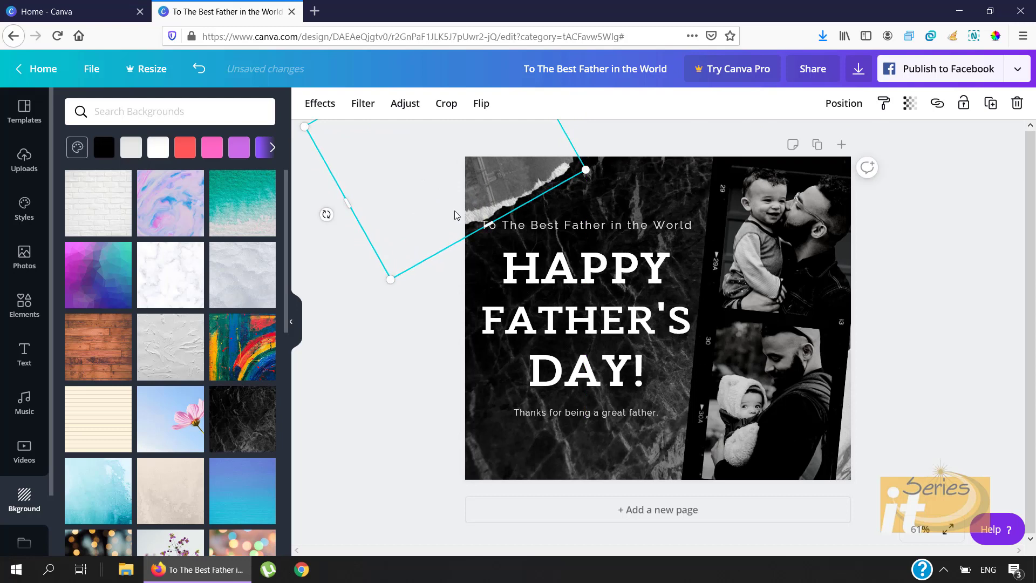
{"action": "key", "text": "Delete"}
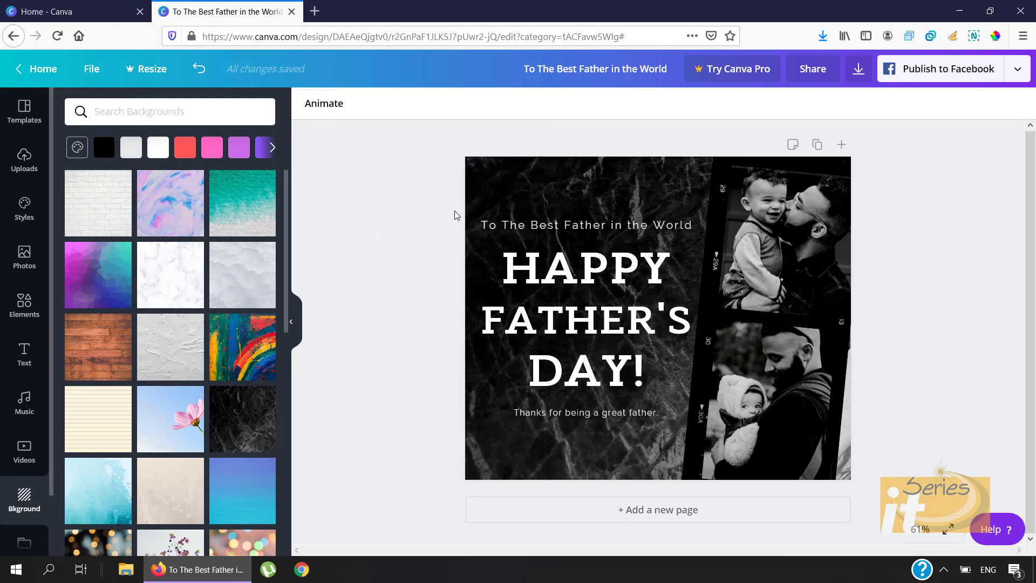
- Search the elements for "father's day" and place the free illustration of a father carrying his child on his shoulders over the headline
{"action": "left_click", "coordinate": [23, 310]}
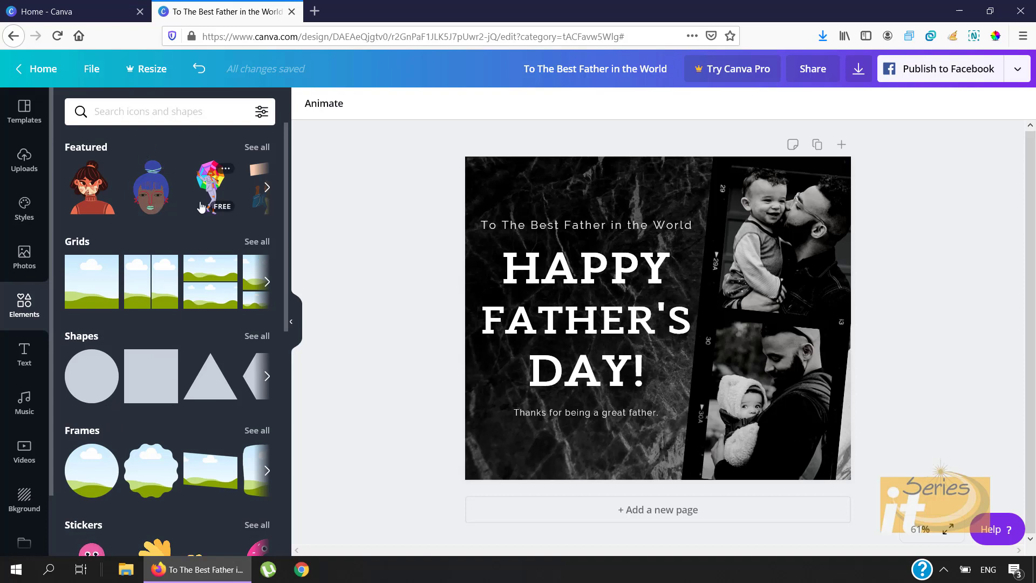
{"action": "scroll", "coordinate": [201, 206], "scroll_direction": "right", "scroll_amount": 5}
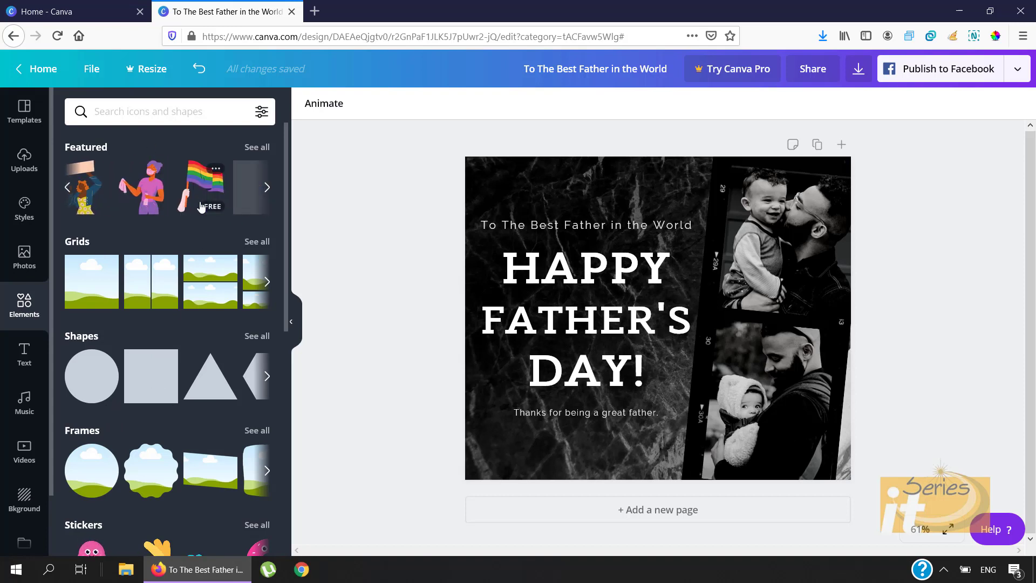
{"action": "left_click", "coordinate": [180, 114]}
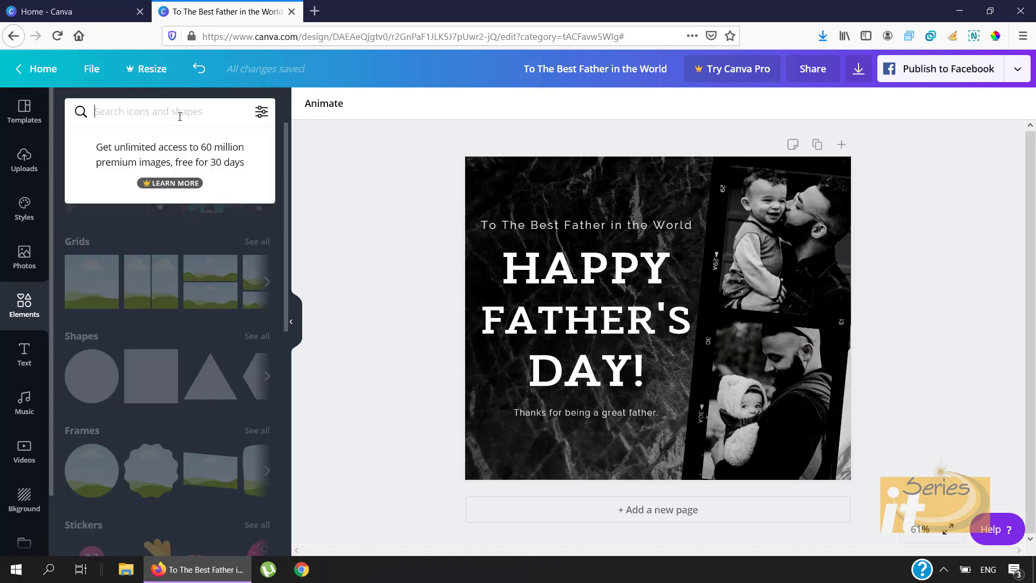
{"action": "type", "text": "father's day"}
{"action": "key", "text": "Return"}
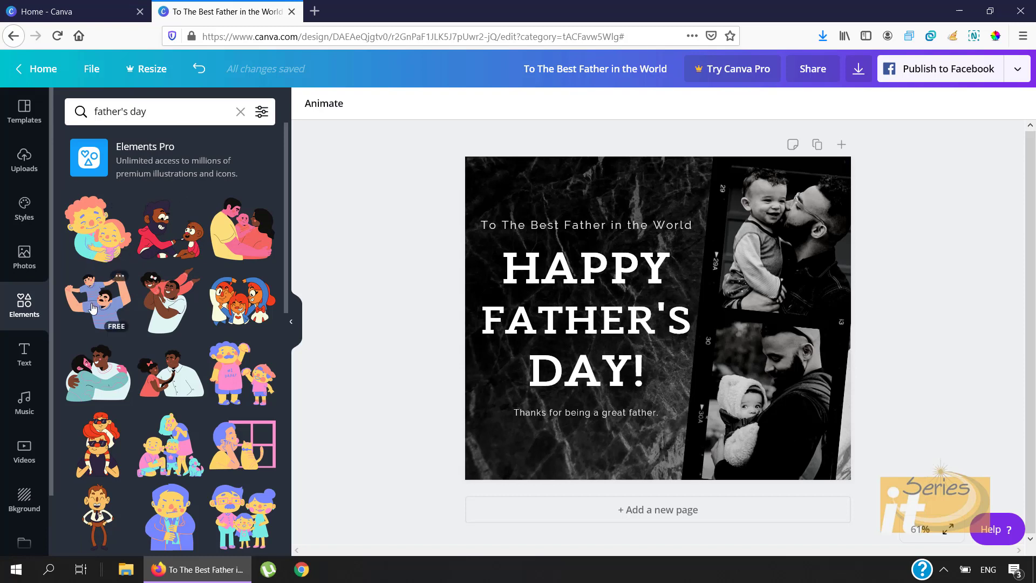
{"action": "left_click_drag", "start_coordinate": [92, 307], "coordinate": [556, 300]}
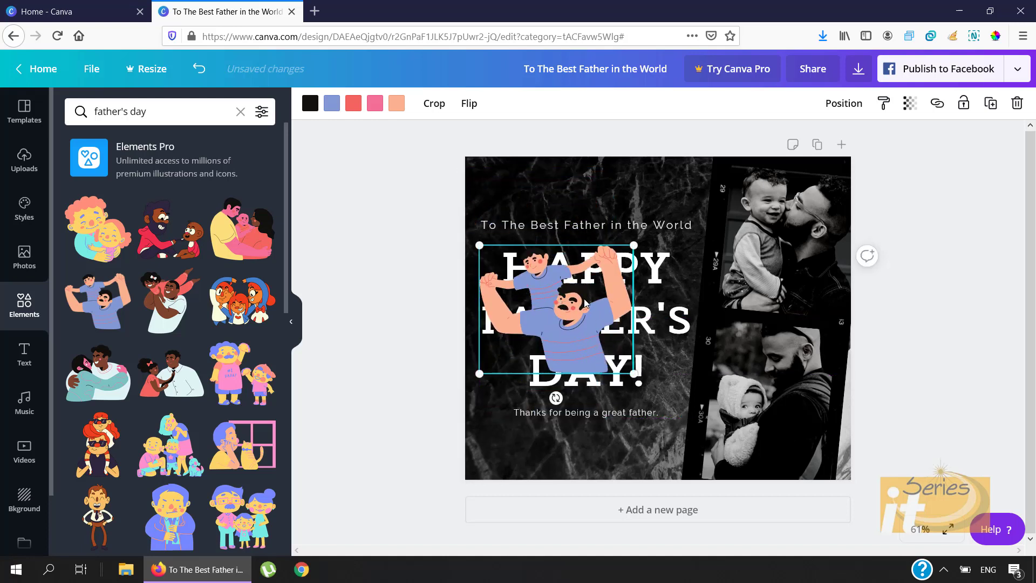
- Tilt the father-and-child illustration counterclockwise into the design's lower-left corner, partly off the page, and send it to the back
{"action": "left_click_drag", "start_coordinate": [556, 398], "coordinate": [610, 420]}
{"action": "left_click_drag", "start_coordinate": [547, 298], "coordinate": [555, 227]}
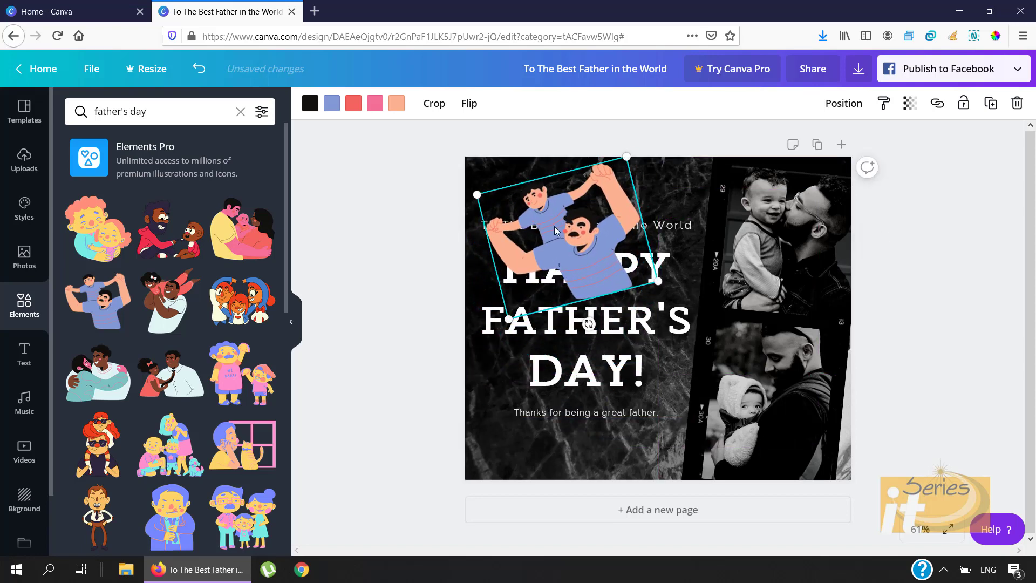
{"action": "right_click", "coordinate": [554, 225]}
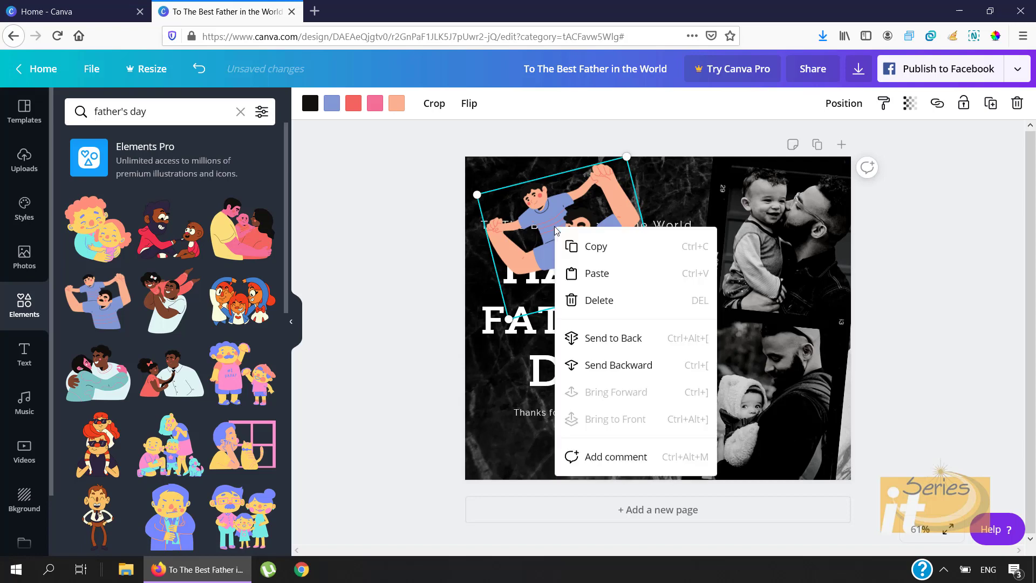
{"action": "left_click", "coordinate": [620, 340]}
- Download the design as a PNG and save it to the Desktop as "To The Best Father in the World.png"
{"action": "left_click", "coordinate": [858, 68]}
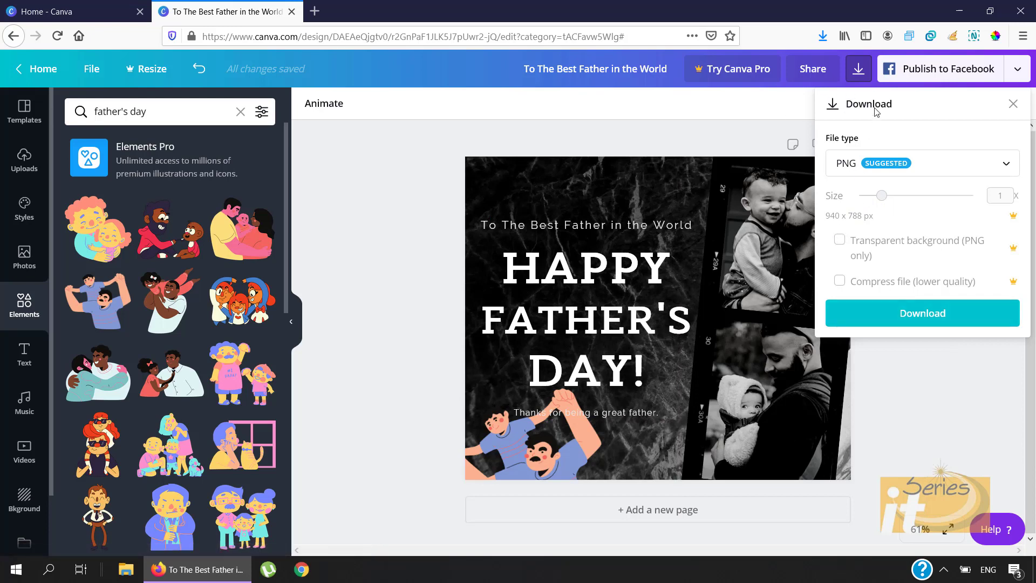
{"action": "left_click", "coordinate": [897, 314]}
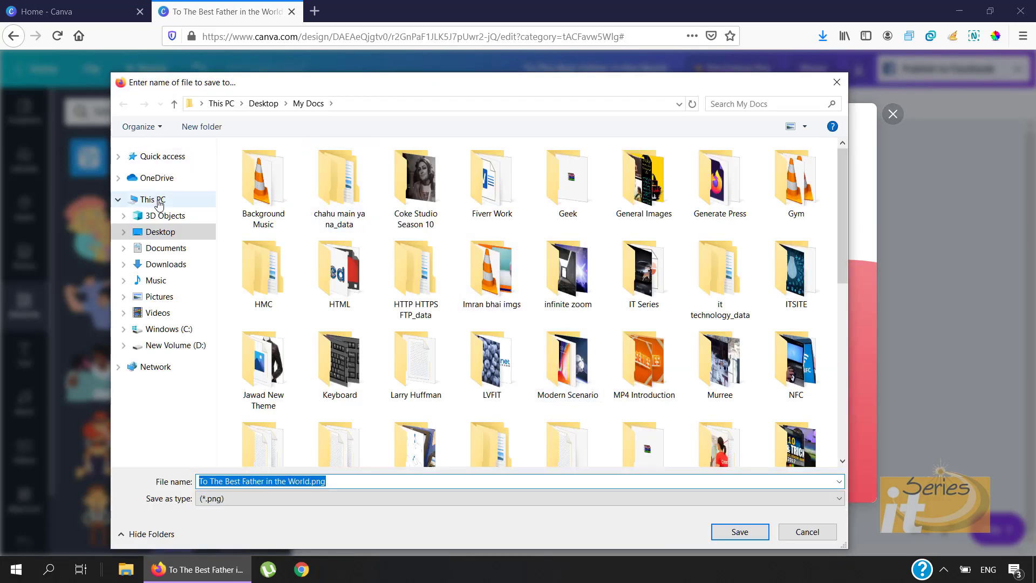
{"action": "left_click", "coordinate": [160, 231]}
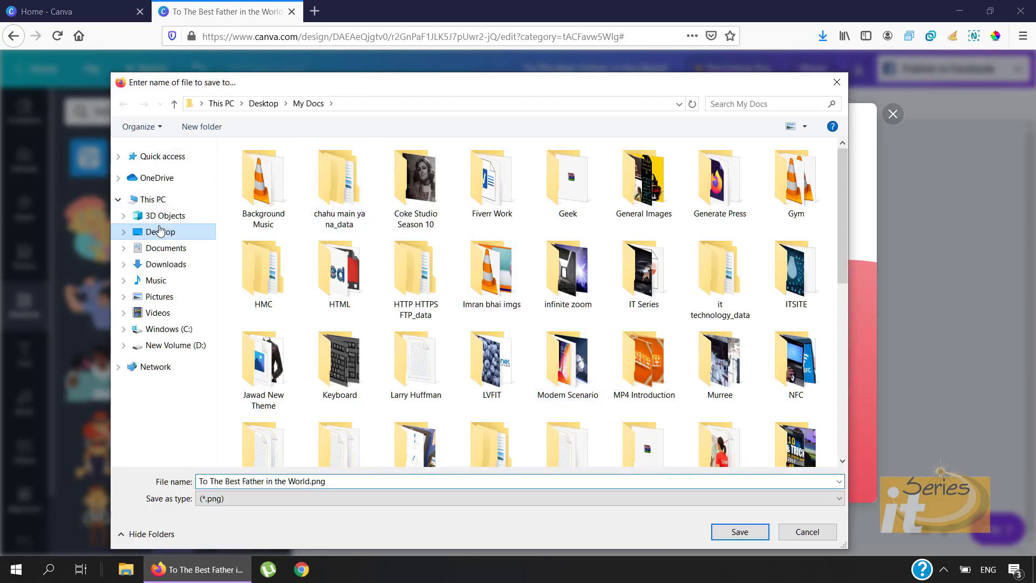
{"action": "left_click", "coordinate": [739, 534]}
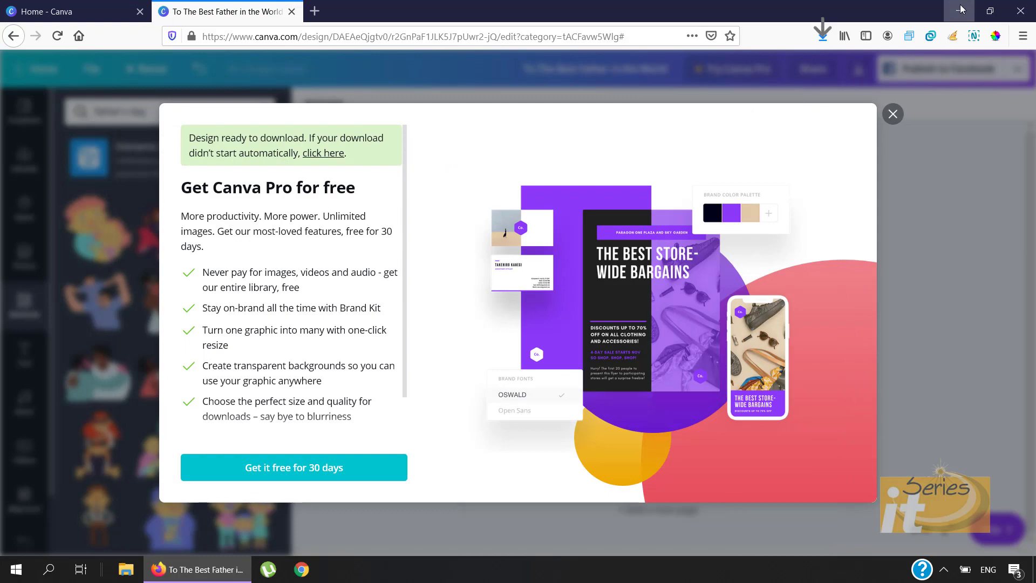
- Minimise the browser, view the downloaded Father's Day image from the desktop in Photos and close it
{"action": "left_click", "coordinate": [960, 10]}
{"action": "double_click", "coordinate": [33, 429]}
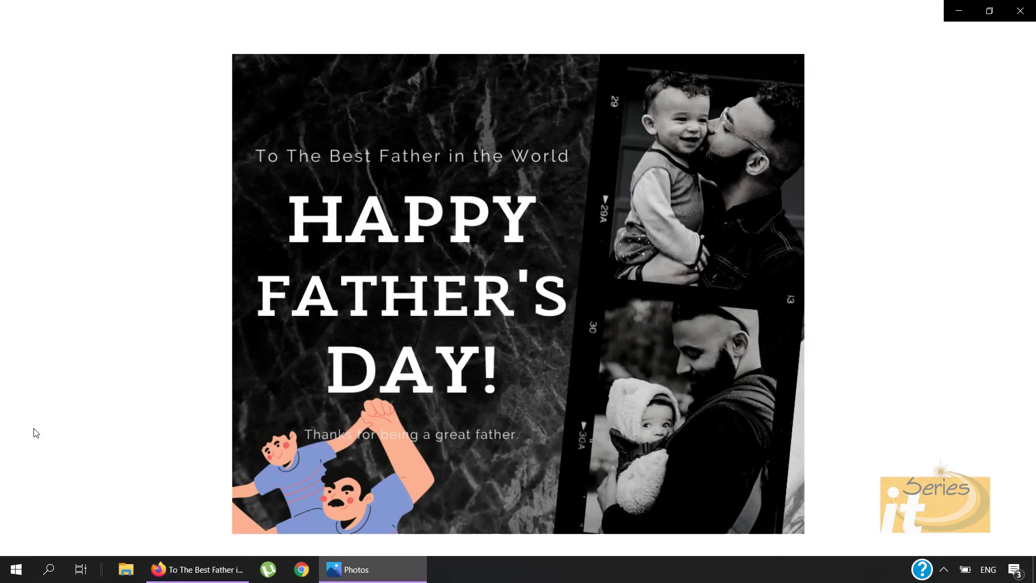
{"action": "left_click", "coordinate": [1020, 10]}
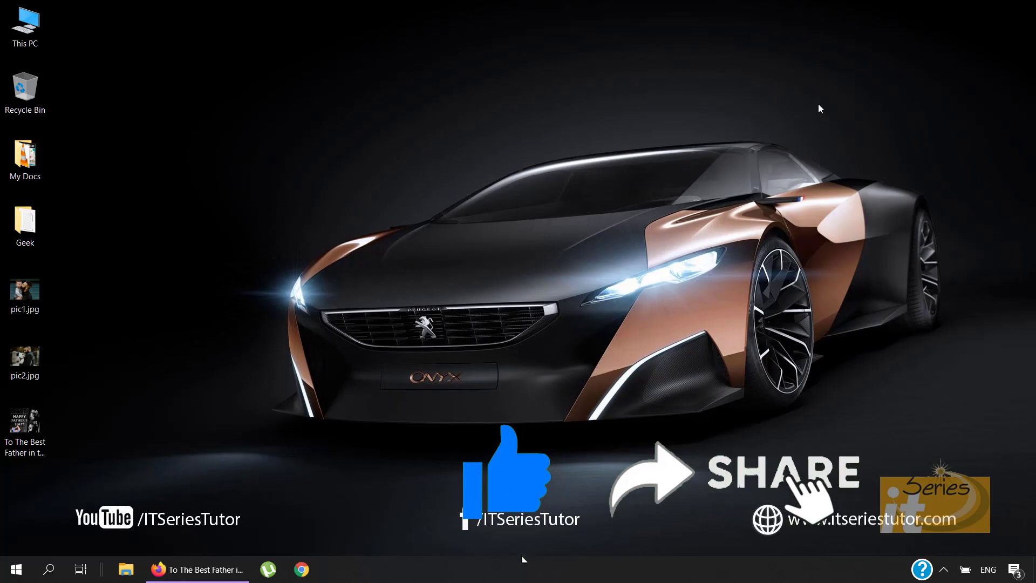